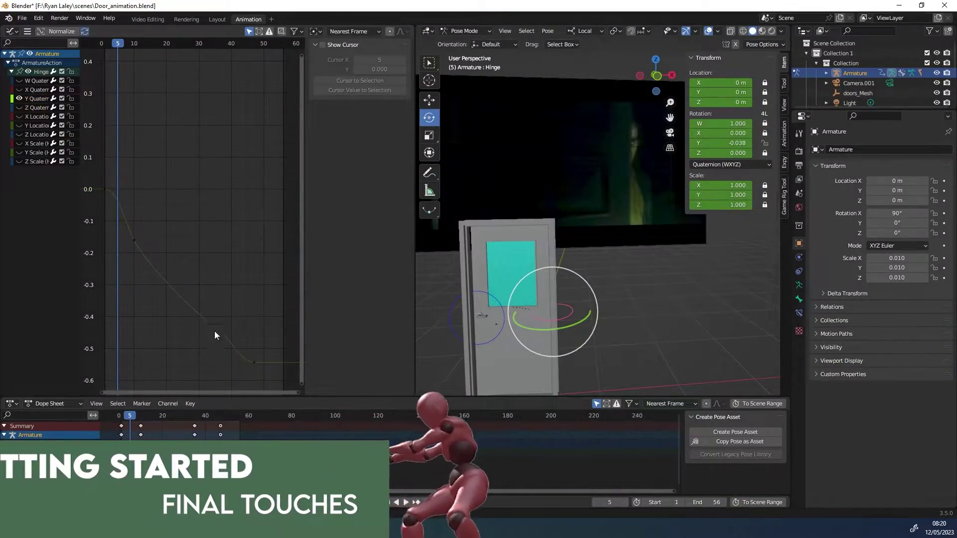
# Step: Try shifting the final Y Quaternion keyframe earlier and higher, then cancel the move
pyautogui.click(253, 363)
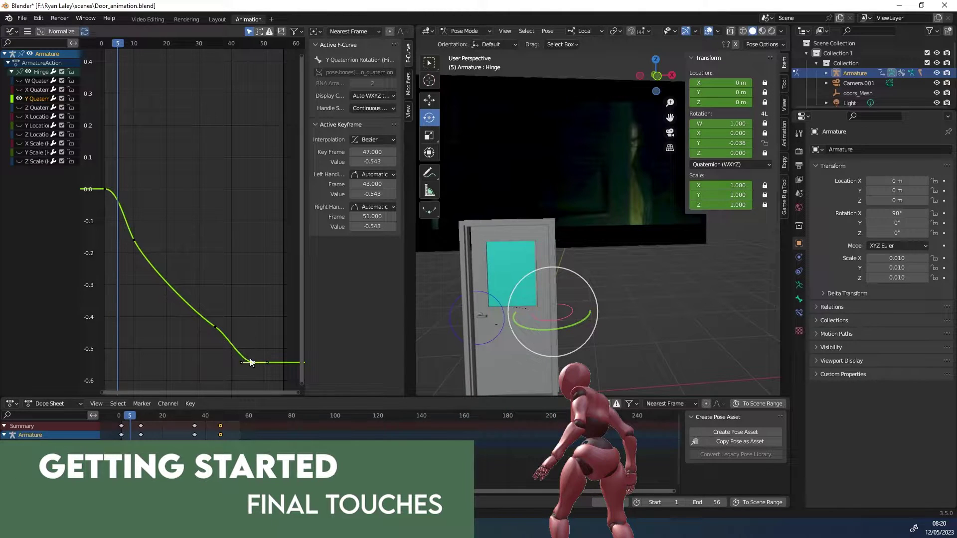
pyautogui.moveTo(252, 362)
pyautogui.mouseDown()
pyautogui.moveTo(259, 338)
pyautogui.moveTo(242, 331)
pyautogui.moveTo(243, 347)
pyautogui.mouseUp()
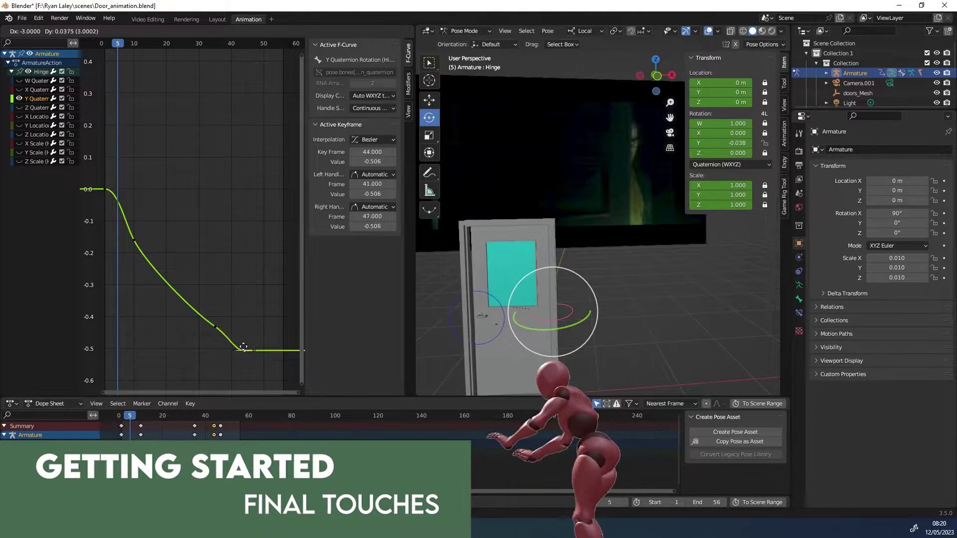
pyautogui.rightClick(250, 363)
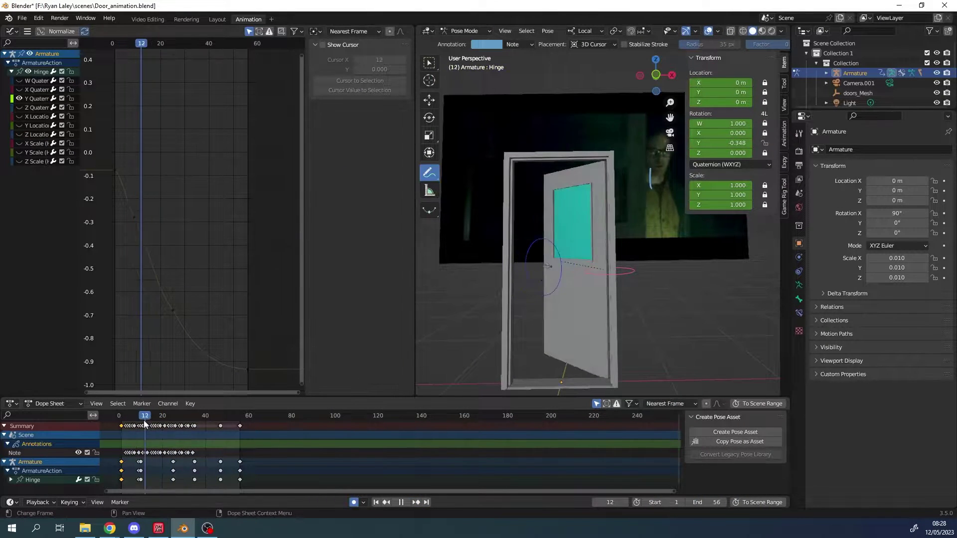
# Step: Switch to box selection, select the door handle bone and go to frame 19 with the door open
pyautogui.moveTo(142, 423); pyautogui.dragTo(124, 423)
pyautogui.scroll(3, 591, 328)
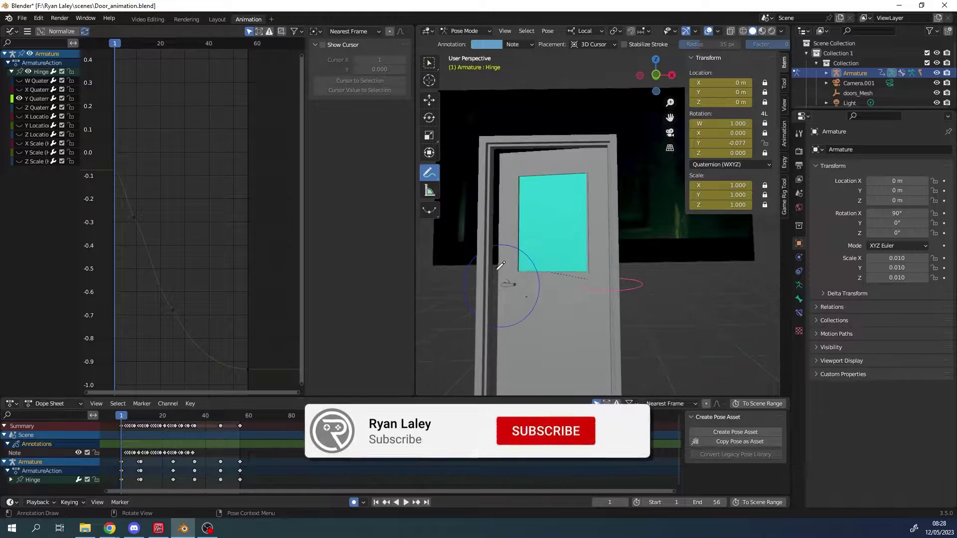
pyautogui.click(429, 62)
pyautogui.click(468, 299)
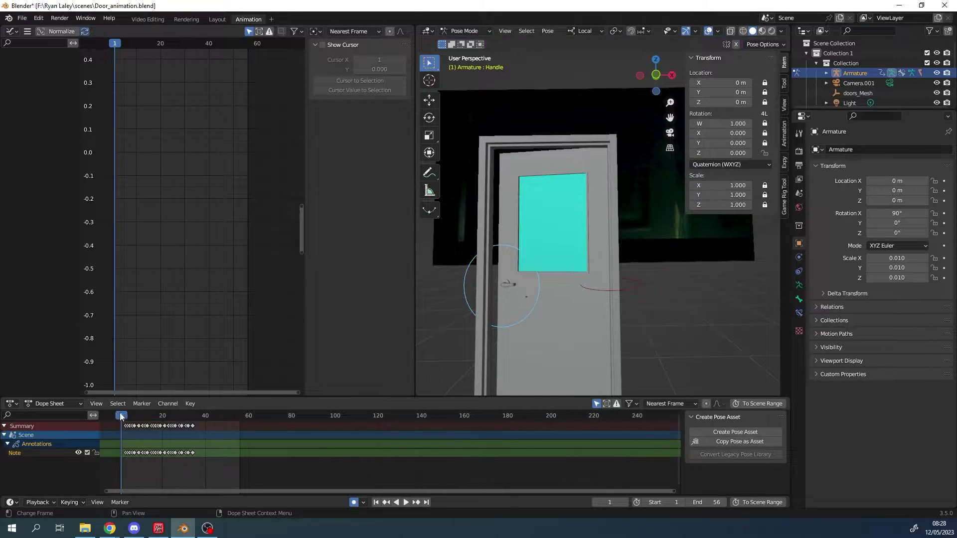
pyautogui.moveTo(121, 417); pyautogui.dragTo(160, 417)
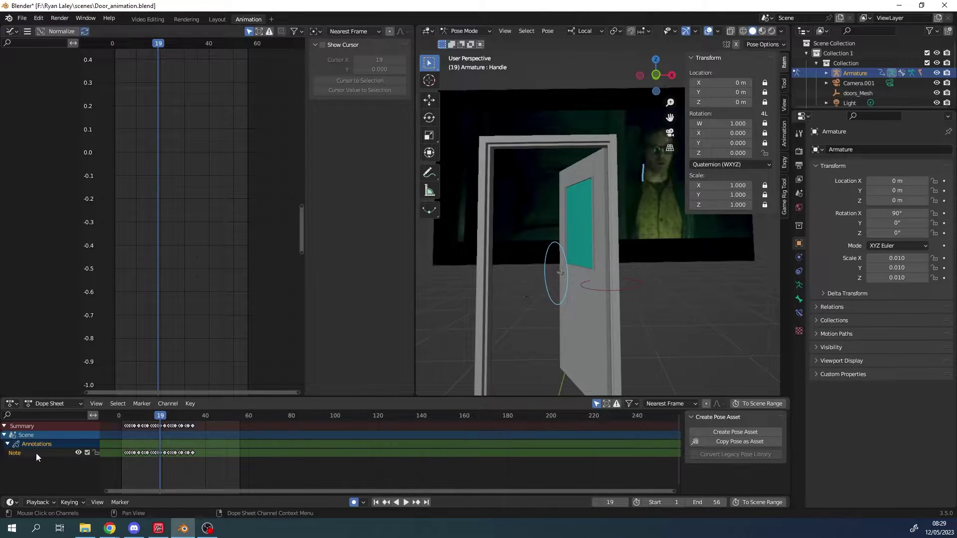
# Step: Box-select all the Note annotation keyframes in the Dope Sheet and delete them
pyautogui.click(4, 427)
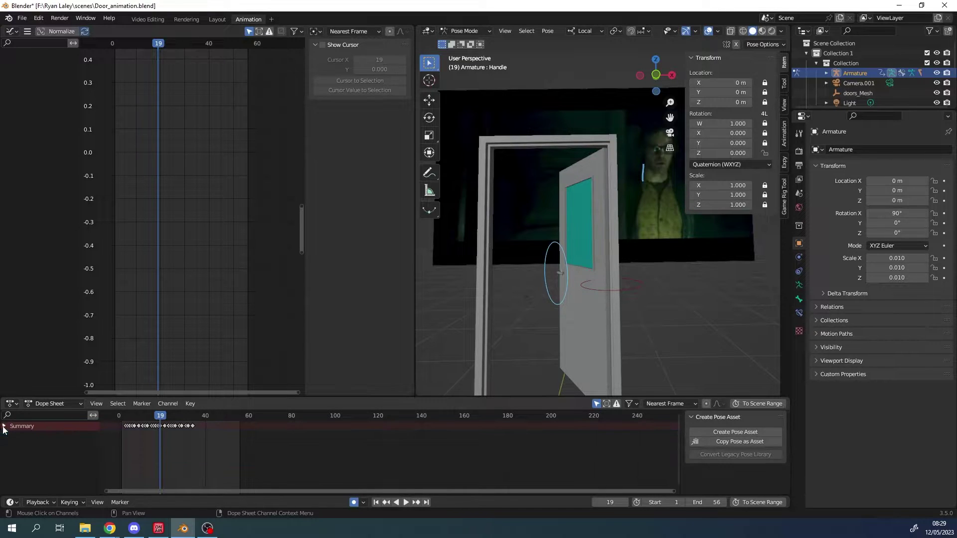
pyautogui.click(4, 427)
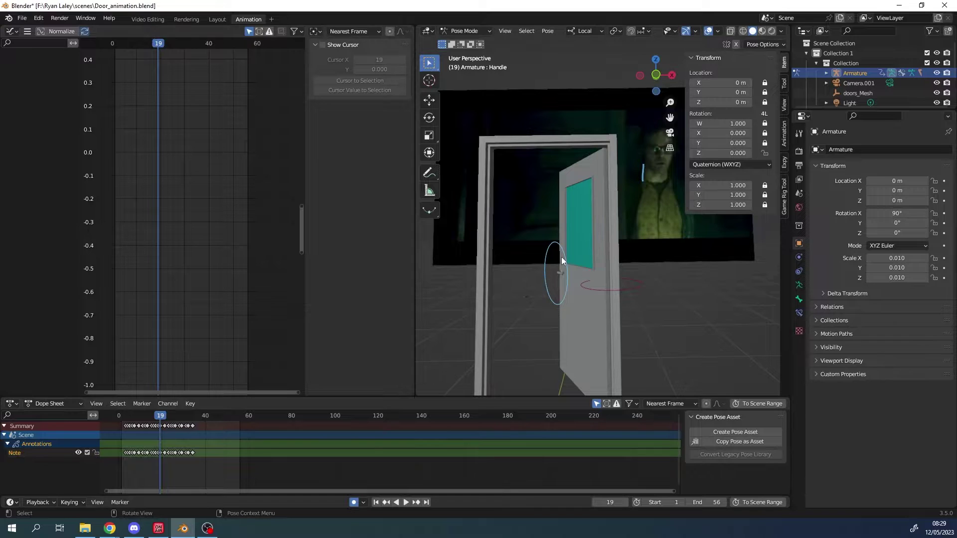
pyautogui.click(625, 288)
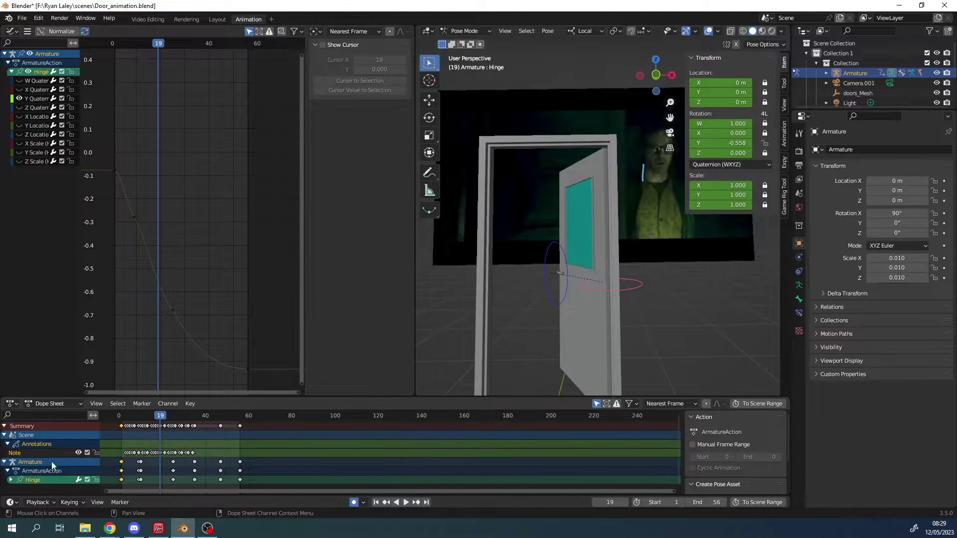
pyautogui.click(522, 311)
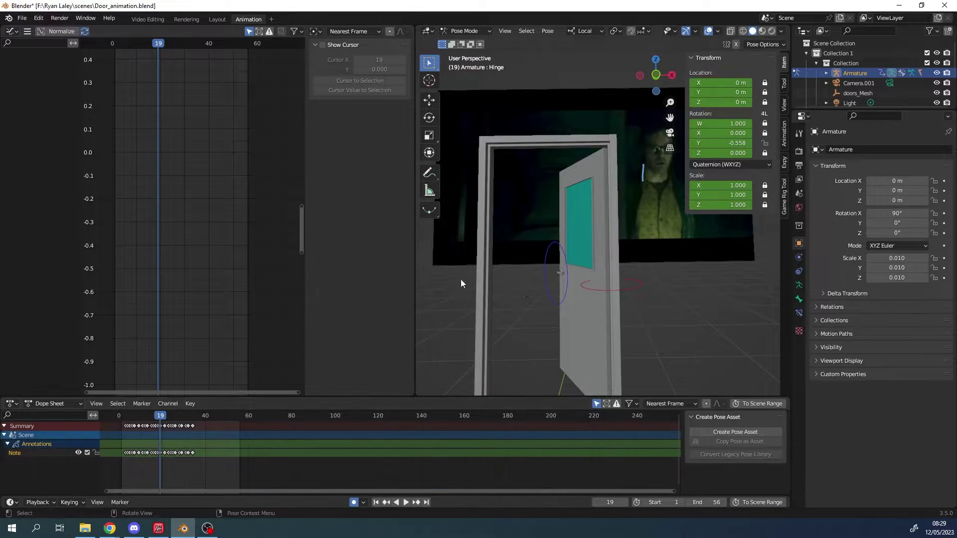
pyautogui.moveTo(212, 462); pyautogui.dragTo(121, 438)
pyautogui.press('Delete')
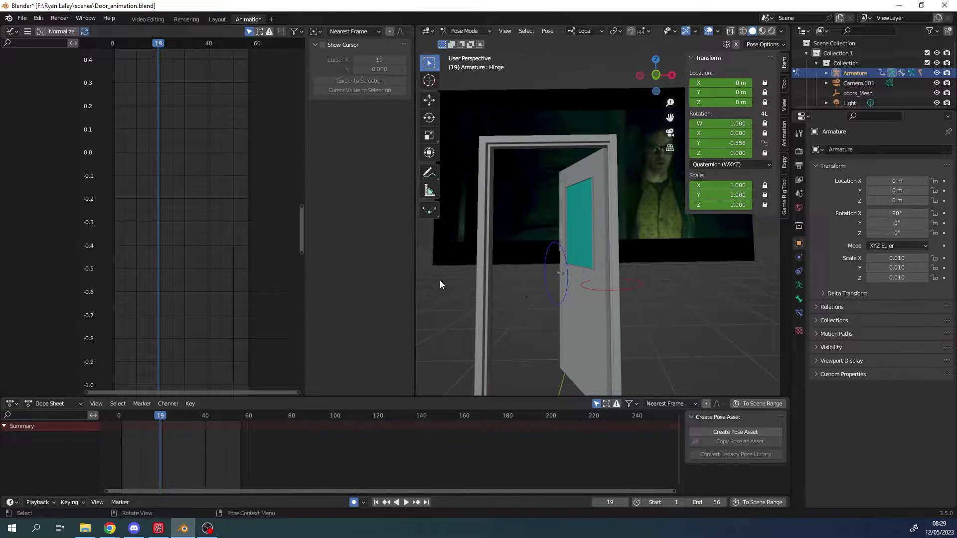
# Step: Select the door handle bone at frame 1 and insert a Rotation keyframe
pyautogui.click(546, 254)
pyautogui.moveTo(156, 414); pyautogui.dragTo(121, 415)
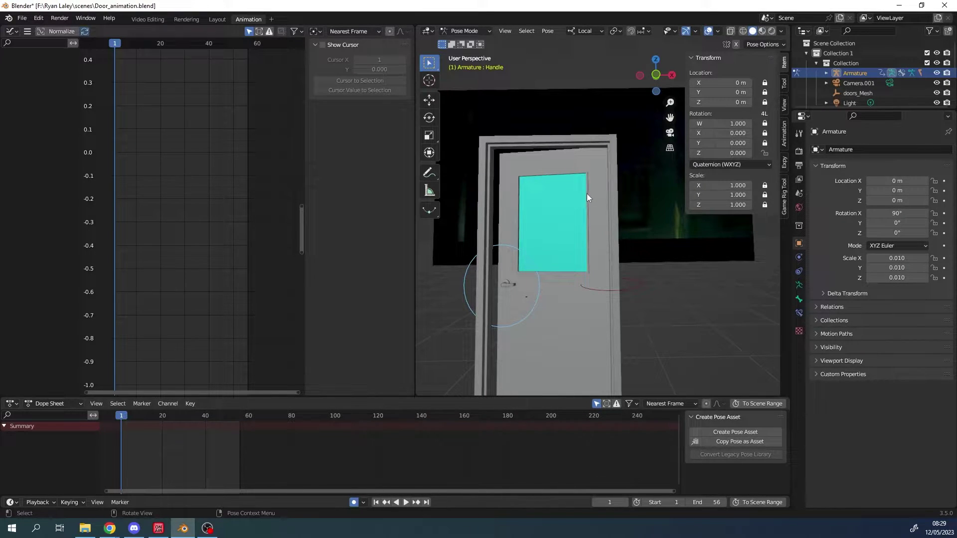
pyautogui.press('i')
pyautogui.press('Escape')
pyautogui.press('i')
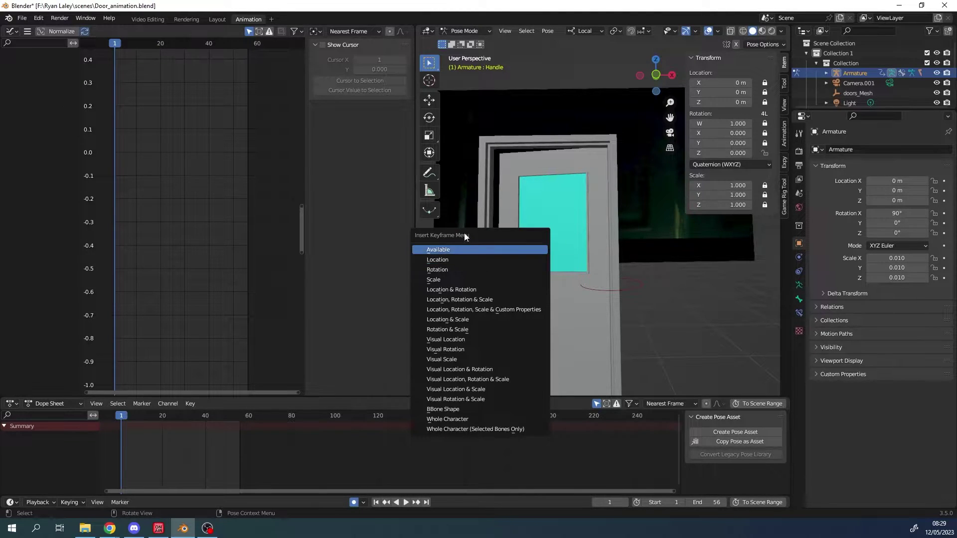
pyautogui.click(442, 269)
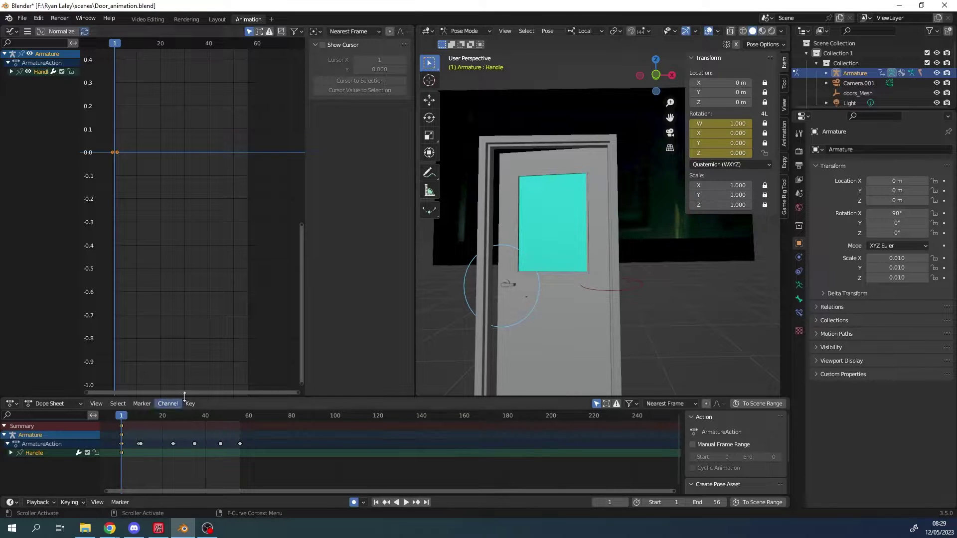
# Step: Rotate the handle down about its local Z axis to a Z quaternion of -0.401
pyautogui.click(536, 278)
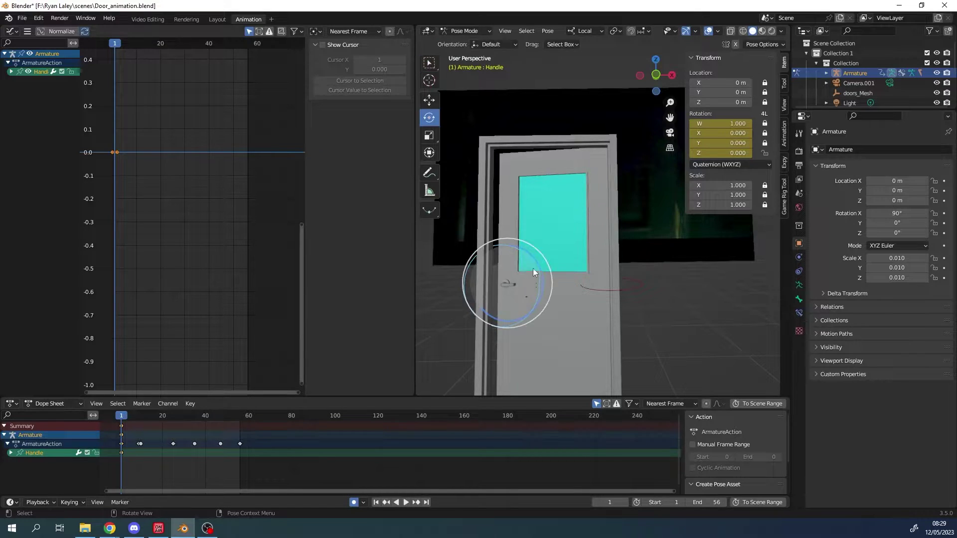
pyautogui.press('r')
pyautogui.press('r')
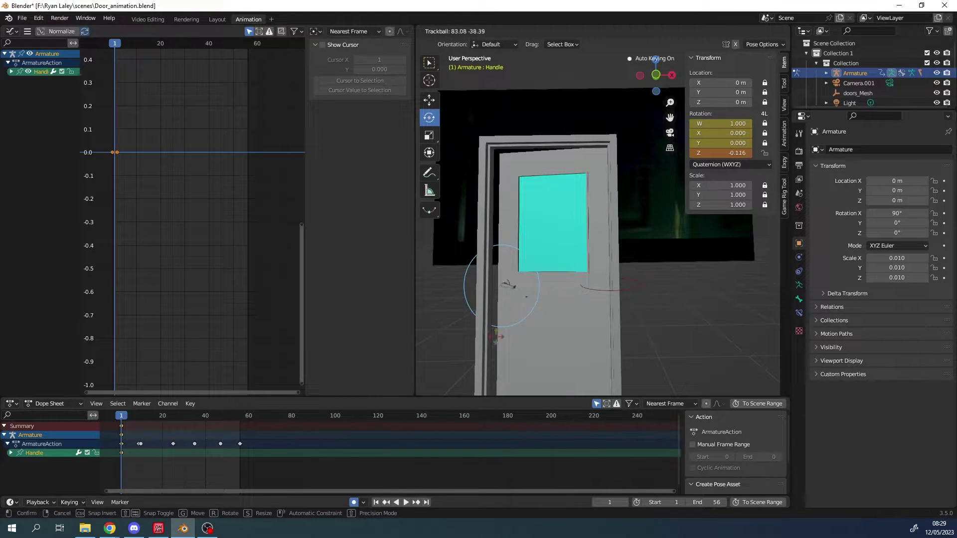
pyautogui.click(779, 332)
pyautogui.press('r')
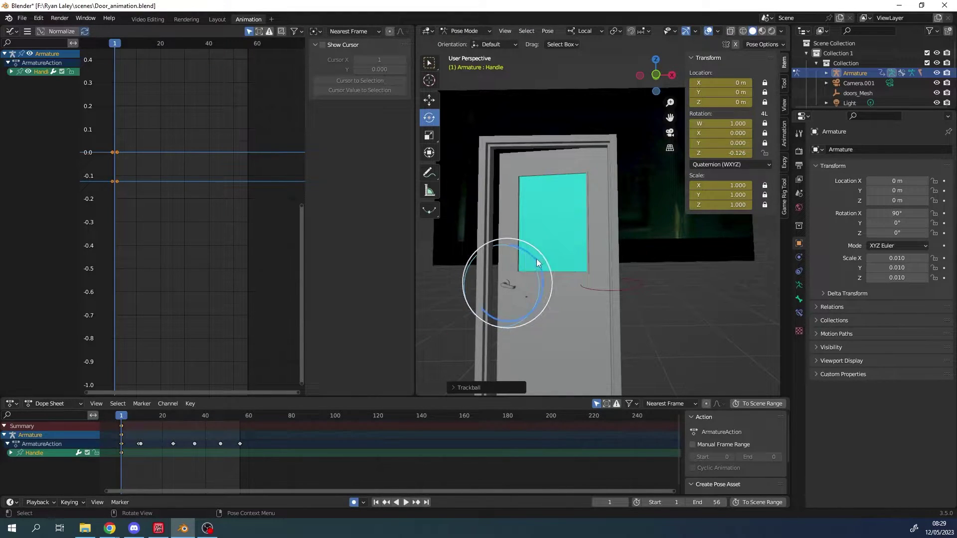
pyautogui.press('z')
pyautogui.press('z')
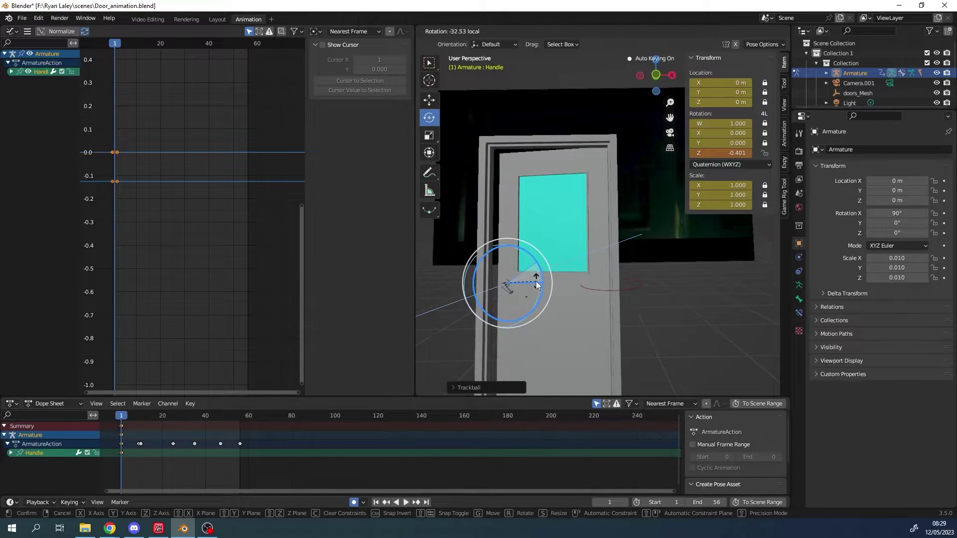
pyautogui.click(536, 285)
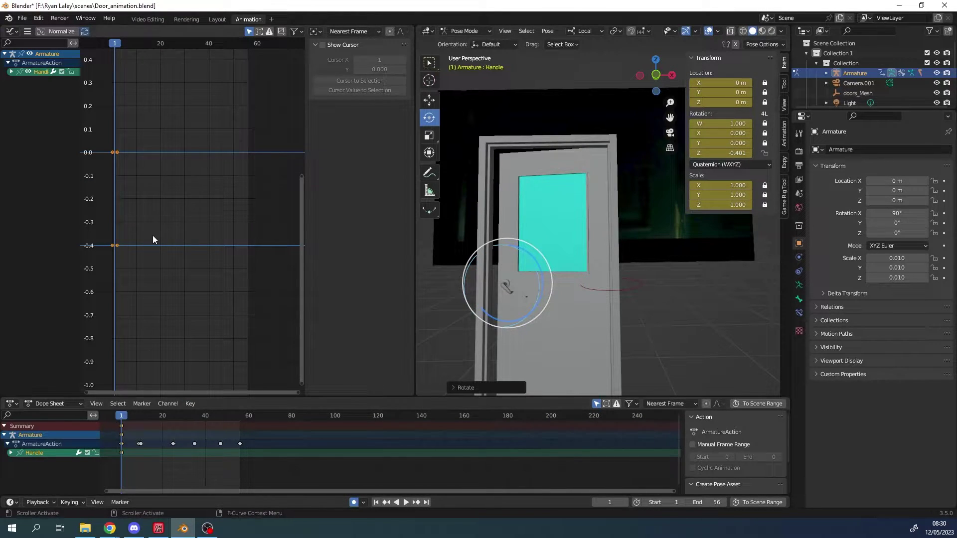
pyautogui.click(10, 72)
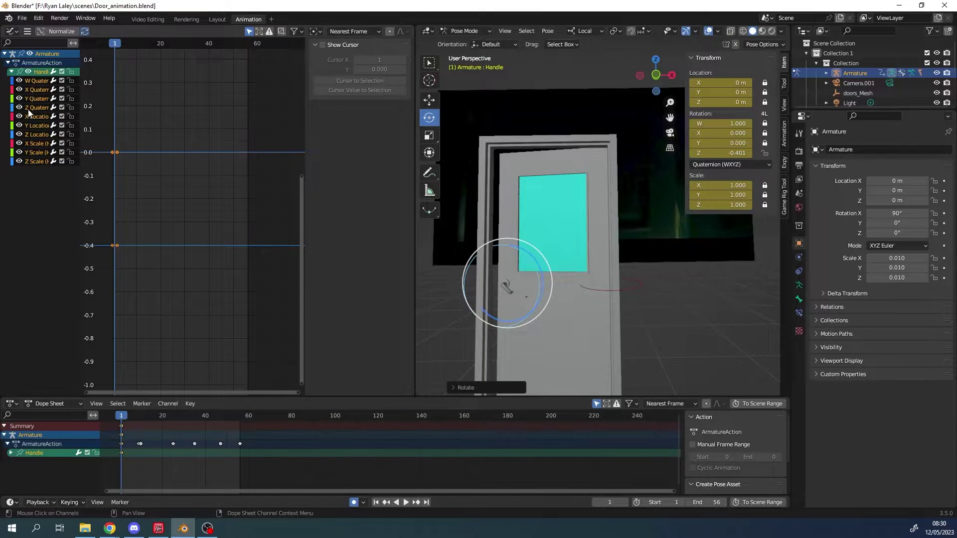
# Step: Show only the handle's Z Quaternion curve in the Graph Editor
pyautogui.click(28, 72)
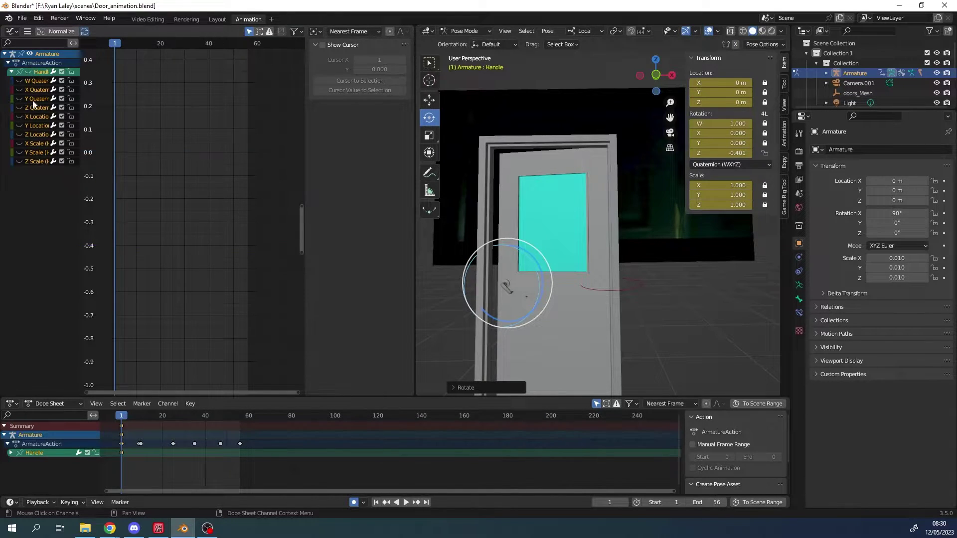
pyautogui.click(18, 107)
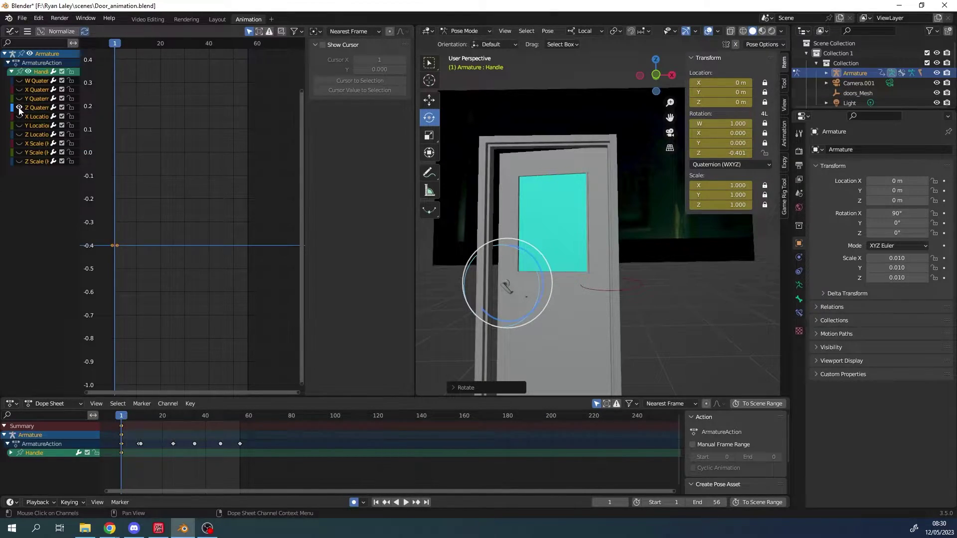
pyautogui.click(147, 229)
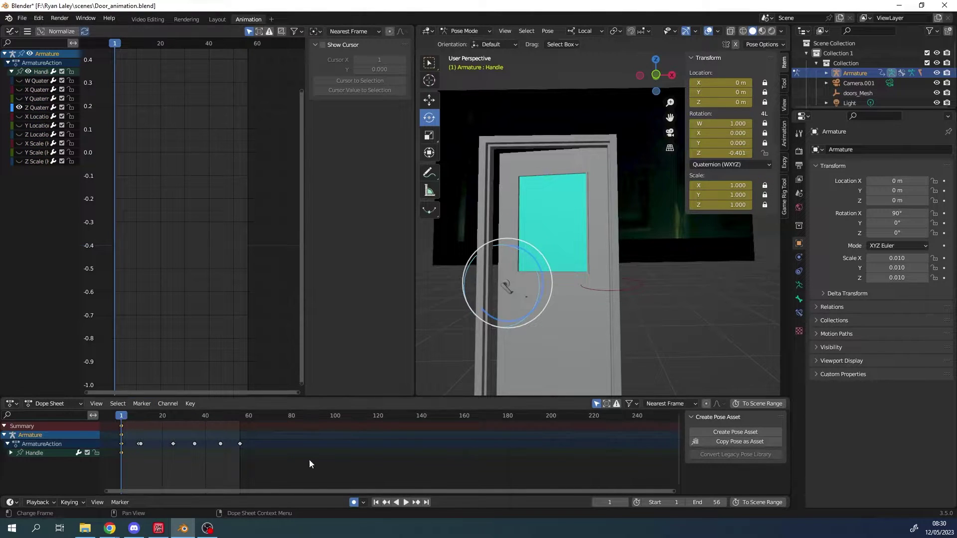
pyautogui.moveTo(673, 491)
pyautogui.mouseDown()
pyautogui.moveTo(145, 491)
pyautogui.moveTo(659, 492)
pyautogui.mouseUp()
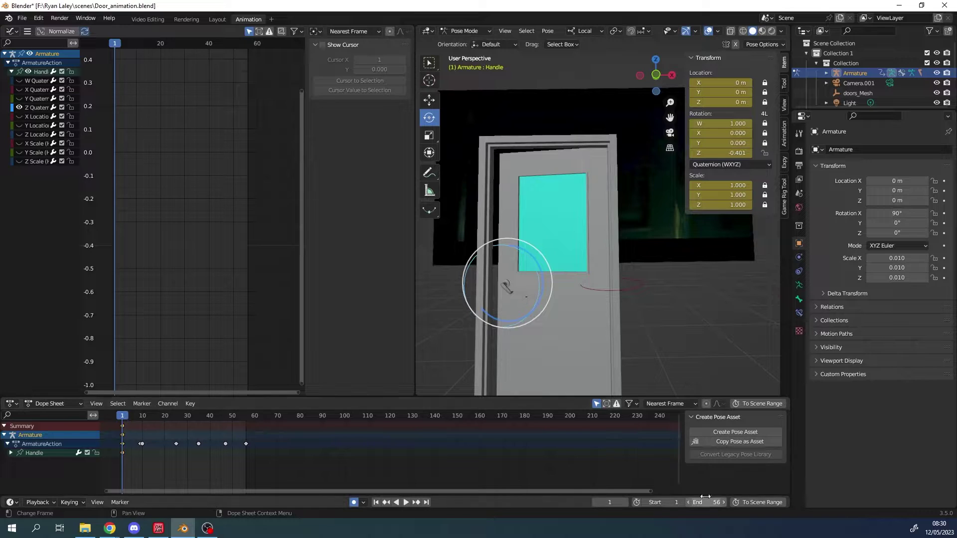
pyautogui.moveTo(650, 493); pyautogui.dragTo(273, 492)
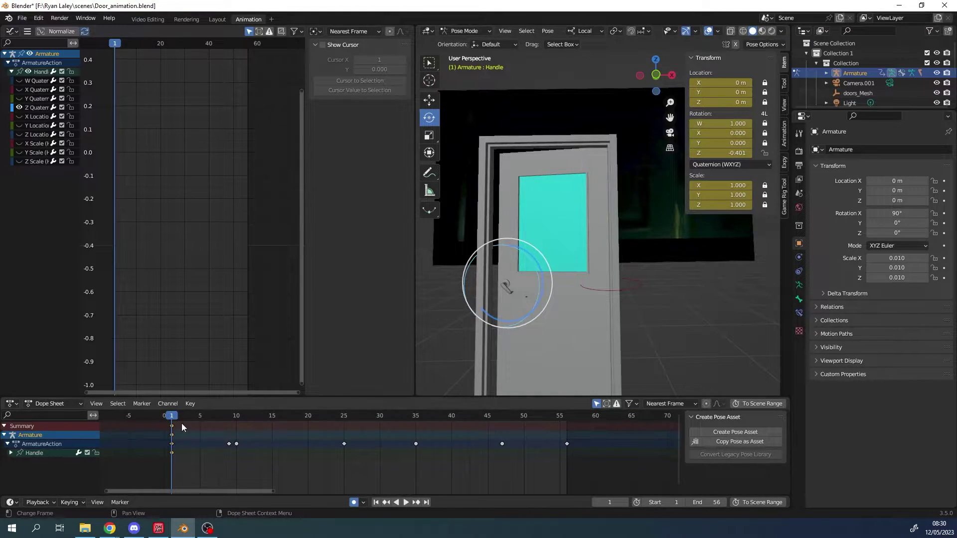
# Step: Turn the handle back up at frame 18 and key its rotation at frame 47
pyautogui.press('space')
pyautogui.press('space')
pyautogui.moveTo(186, 420); pyautogui.dragTo(294, 420)
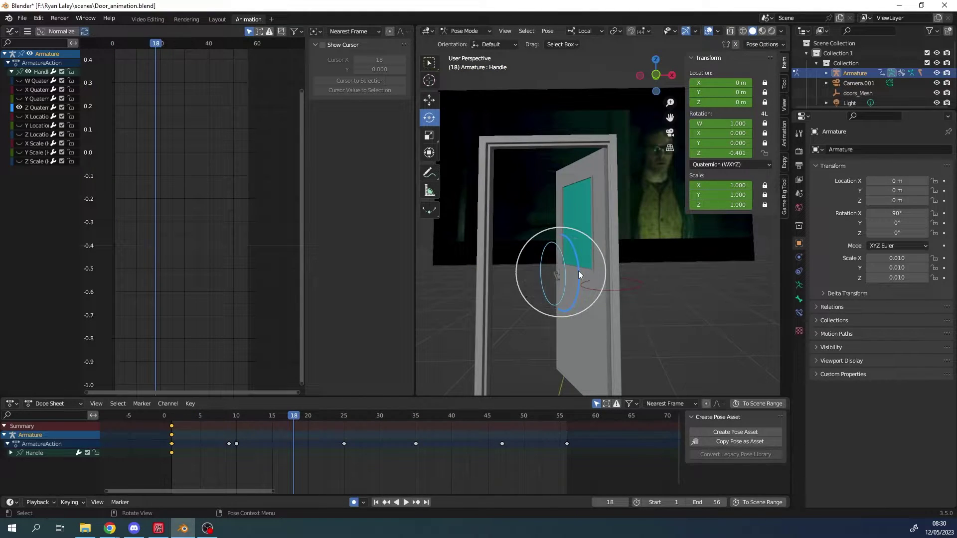
pyautogui.moveTo(578, 271)
pyautogui.mouseDown()
pyautogui.moveTo(574, 259)
pyautogui.moveTo(572, 267)
pyautogui.mouseUp()
pyautogui.moveTo(294, 420); pyautogui.dragTo(504, 420)
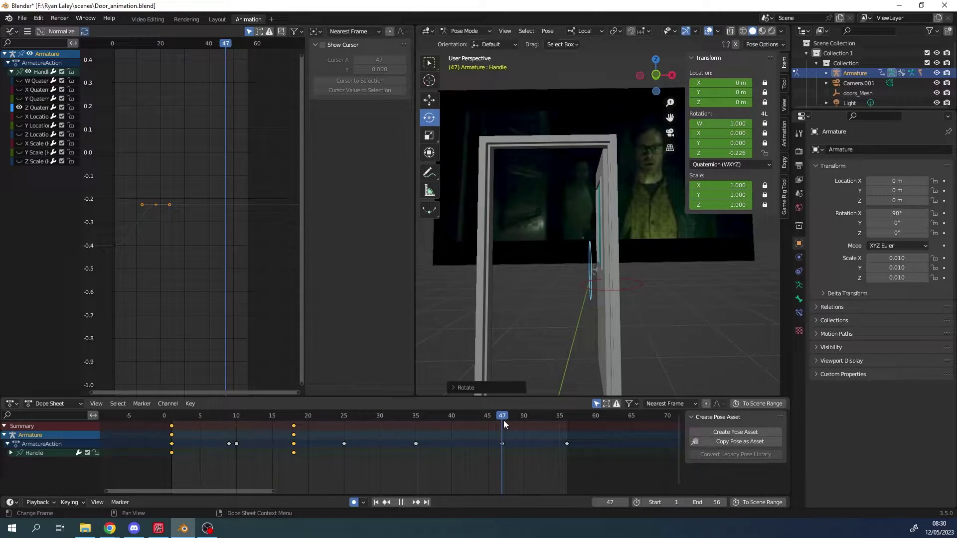
pyautogui.moveTo(602, 268); pyautogui.dragTo(491, 276)
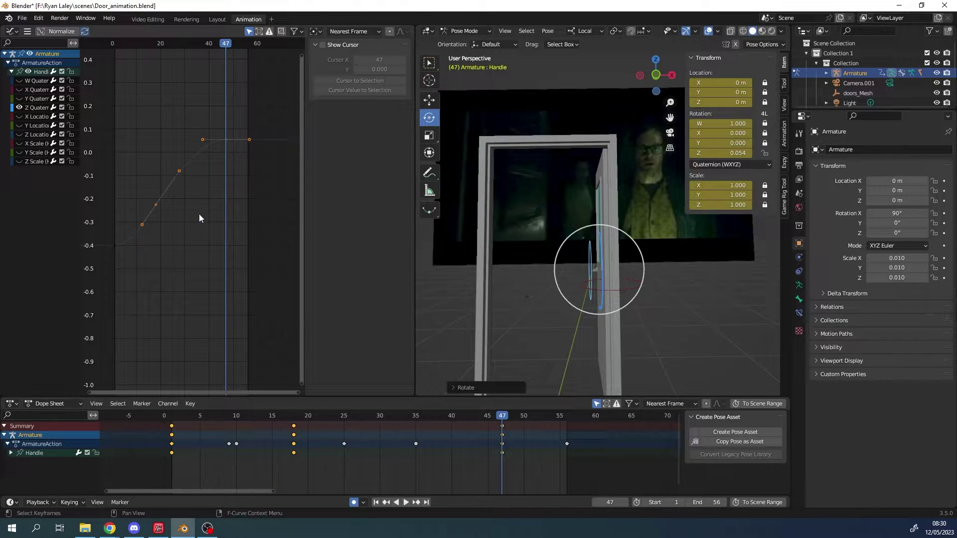
# Step: Raise the frame-18 key to about -0.15 and lift the start key's handle to ease the rise
pyautogui.click(156, 205)
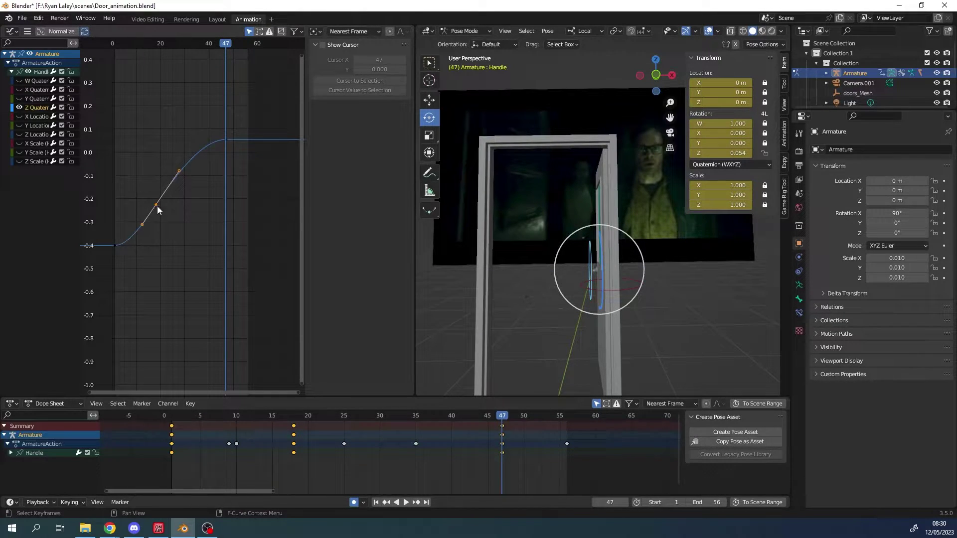
pyautogui.moveTo(156, 207); pyautogui.dragTo(154, 218)
pyautogui.click(237, 134)
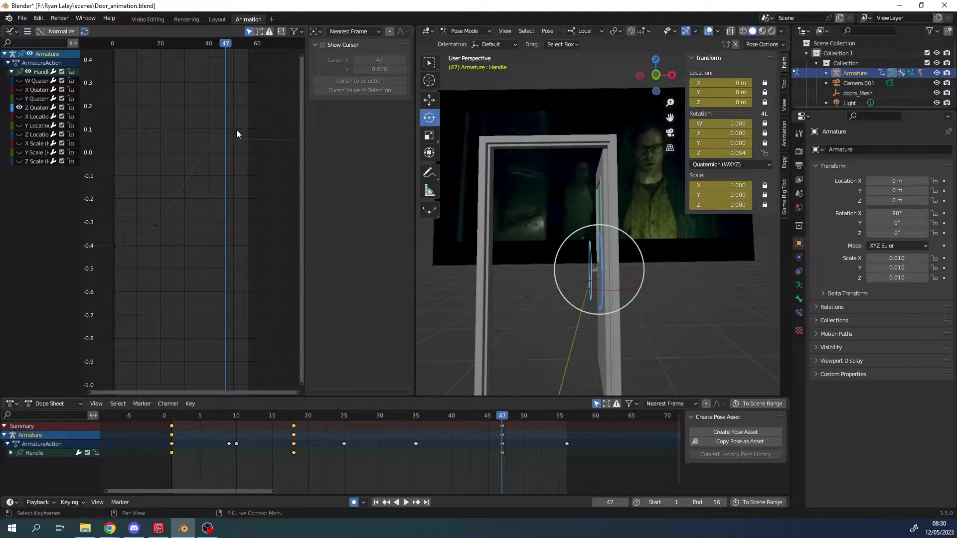
pyautogui.click(164, 227)
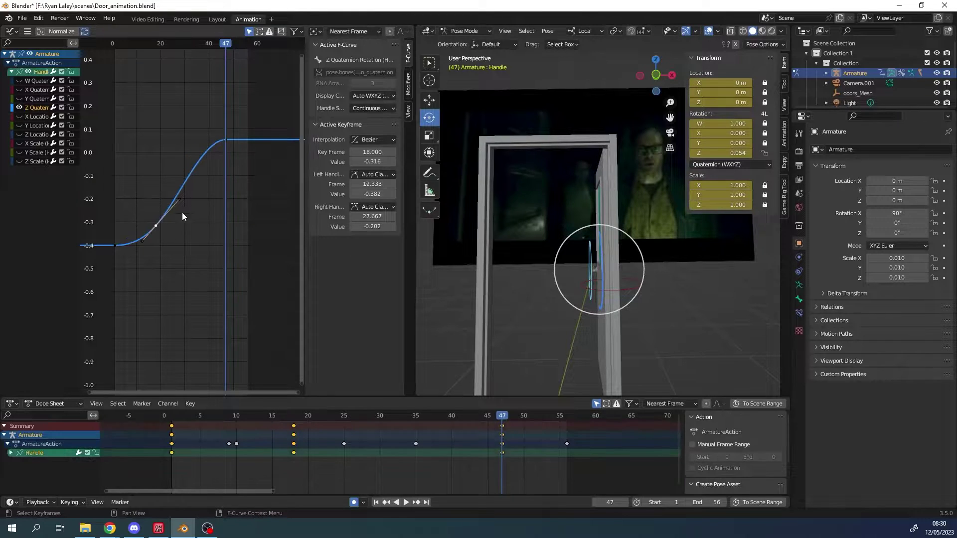
pyautogui.moveTo(157, 227); pyautogui.dragTo(156, 188)
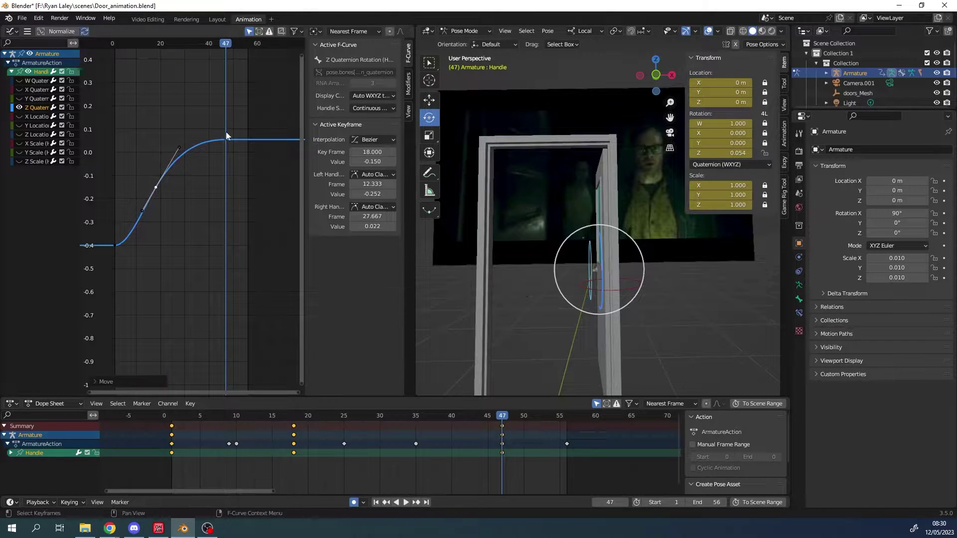
pyautogui.click(225, 140)
pyautogui.click(122, 239)
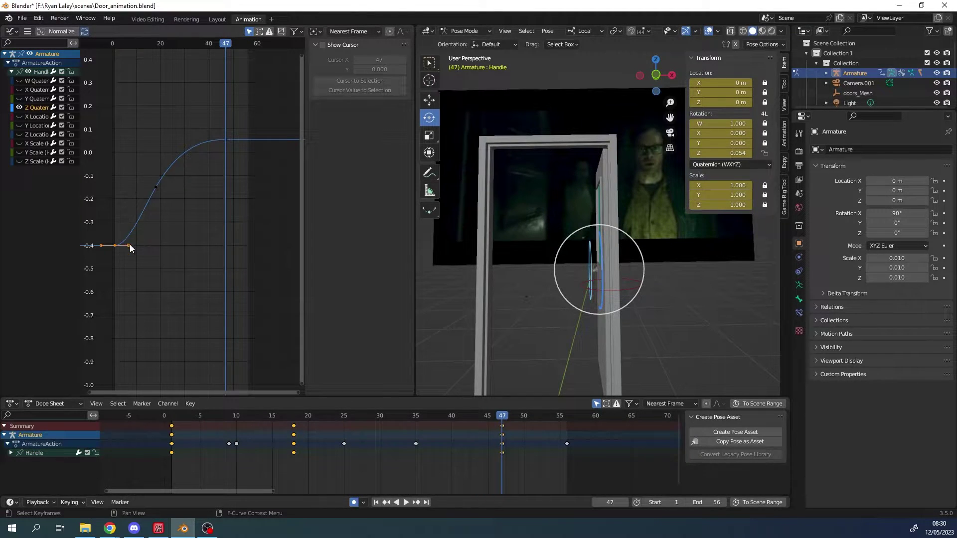
pyautogui.moveTo(130, 245); pyautogui.dragTo(190, 136)
pyautogui.click(156, 187)
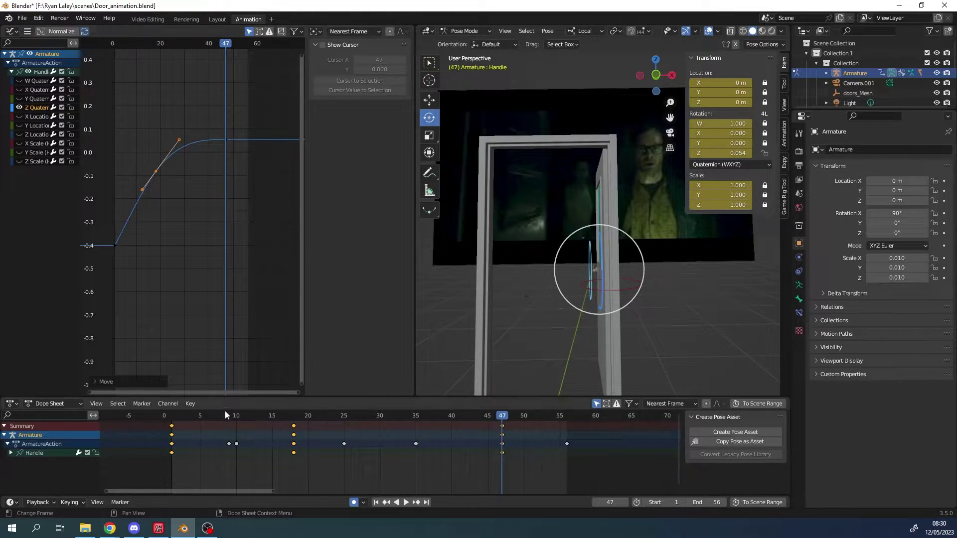
pyautogui.click(168, 418)
# Step: Play the door animation, orbiting to a frontal view, then scrub to check the handle pose
pyautogui.press('space')
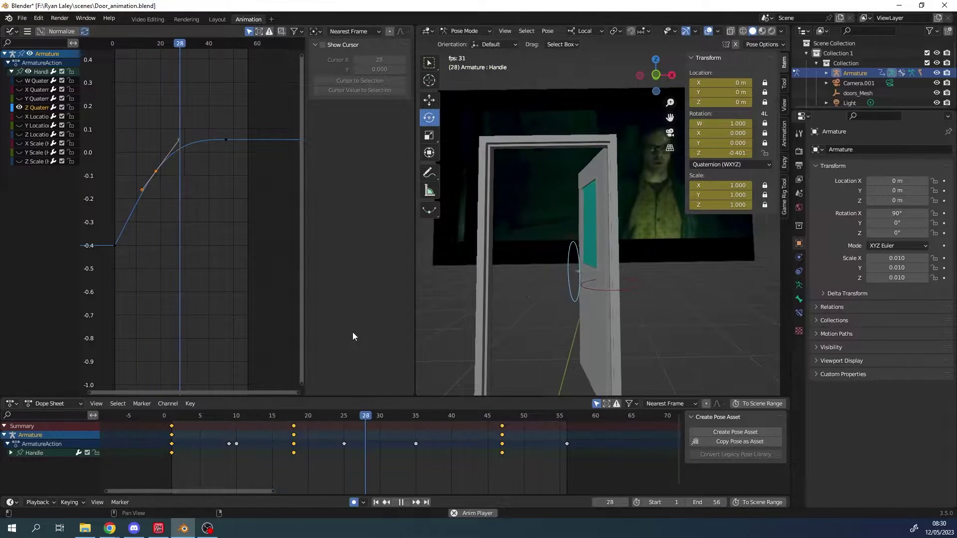
pyautogui.moveTo(571, 296); pyautogui.dragTo(679, 306, button='middle')
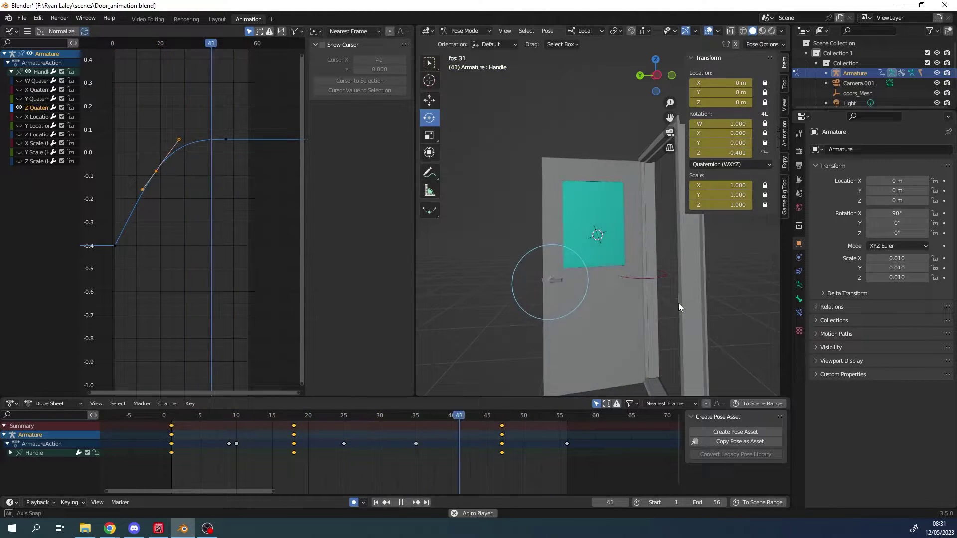
pyautogui.moveTo(676, 303); pyautogui.dragTo(659, 301, button='middle')
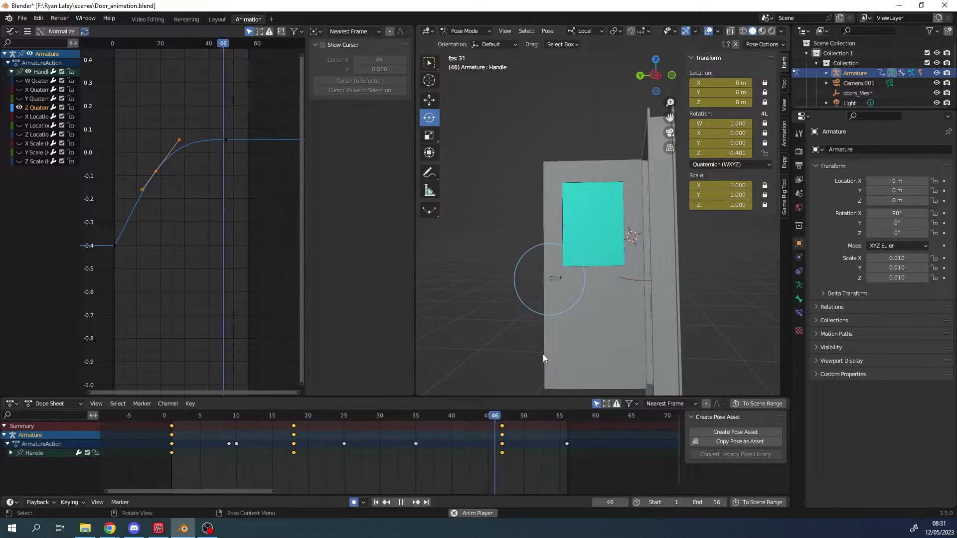
pyautogui.press('space')
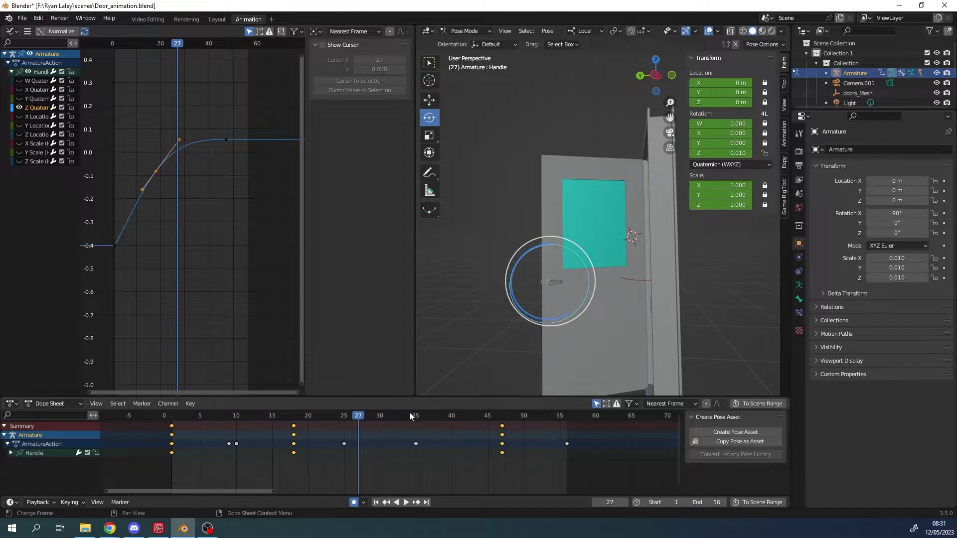
pyautogui.moveTo(409, 411); pyautogui.dragTo(343, 401)
# Step: Move the end rotation keyframe out to frame 56 and smooth the curve start into an S shape
pyautogui.moveTo(202, 194); pyautogui.dragTo(172, 173)
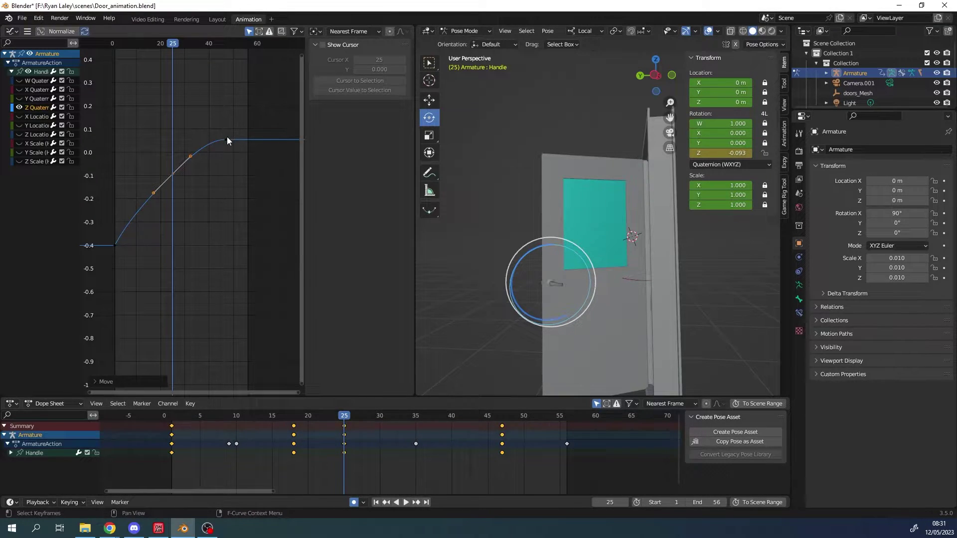
pyautogui.moveTo(227, 141); pyautogui.dragTo(249, 141)
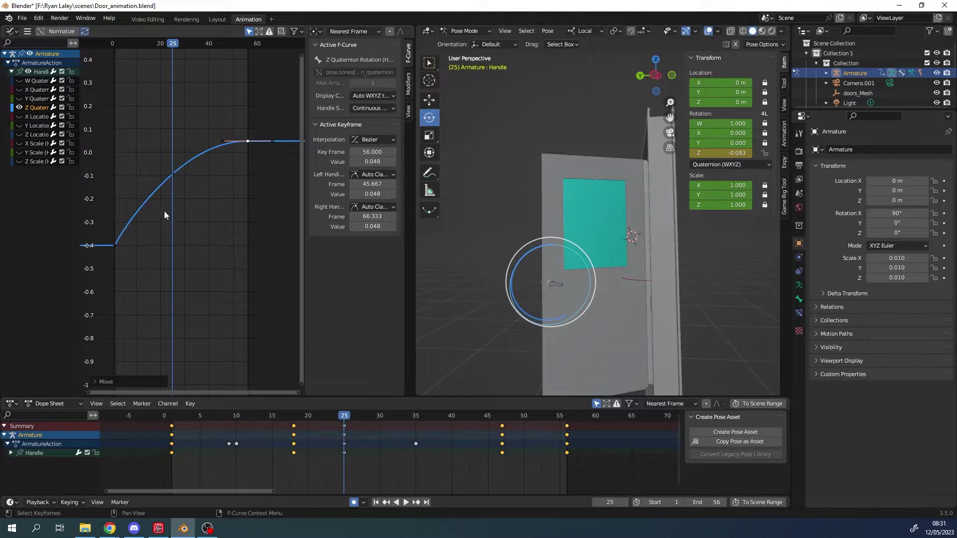
pyautogui.press('h')
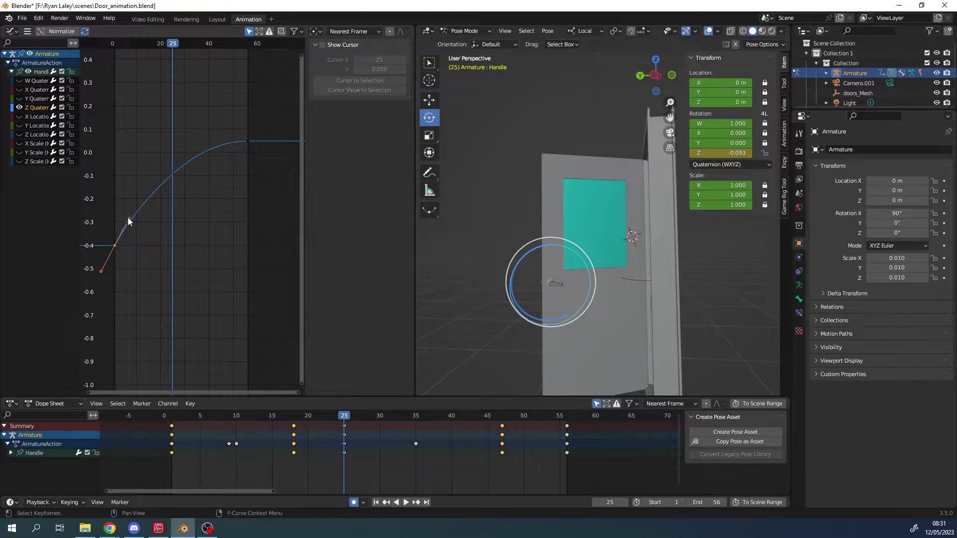
pyautogui.moveTo(128, 220); pyautogui.dragTo(179, 186)
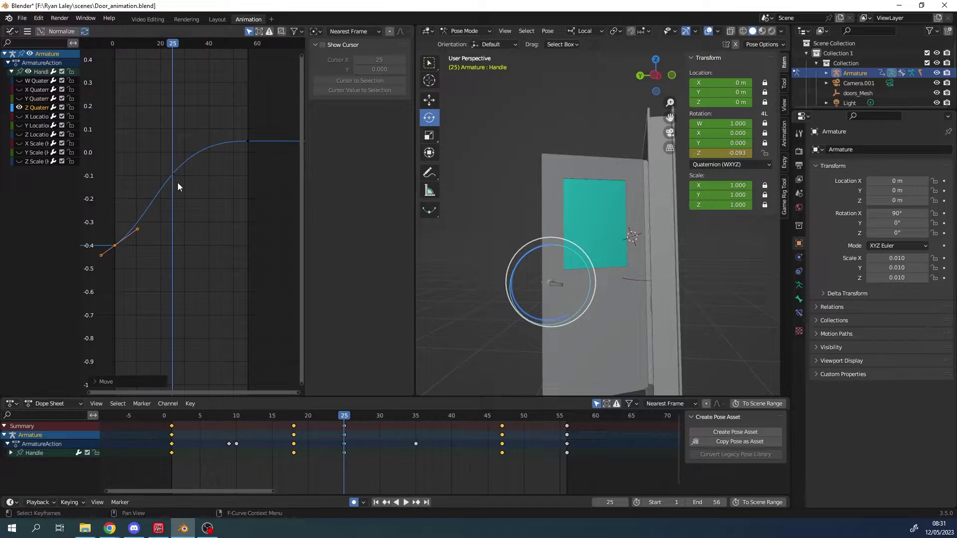
# Step: Lower the frame-25 rotation keyframe to -0.232
pyautogui.click(173, 175)
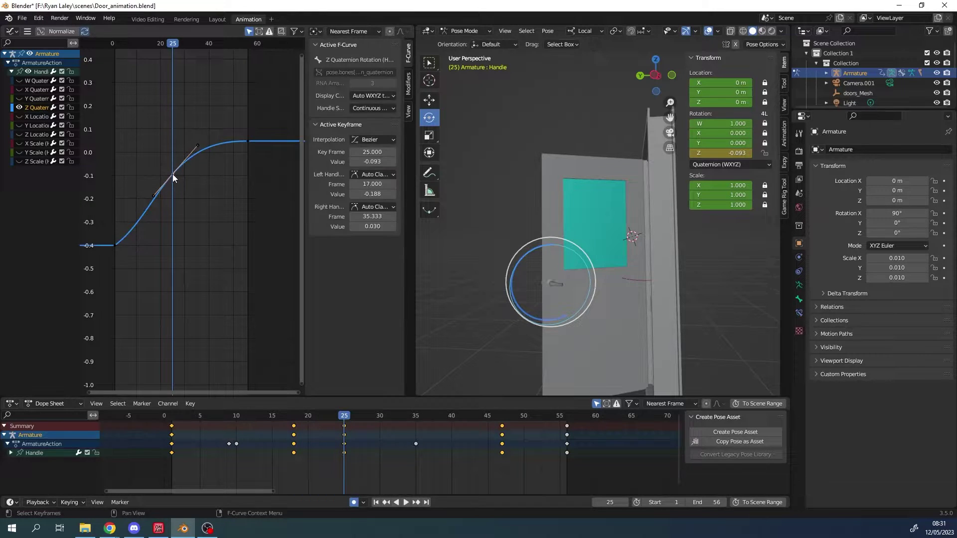
pyautogui.moveTo(172, 174); pyautogui.dragTo(178, 208)
pyautogui.click(167, 232)
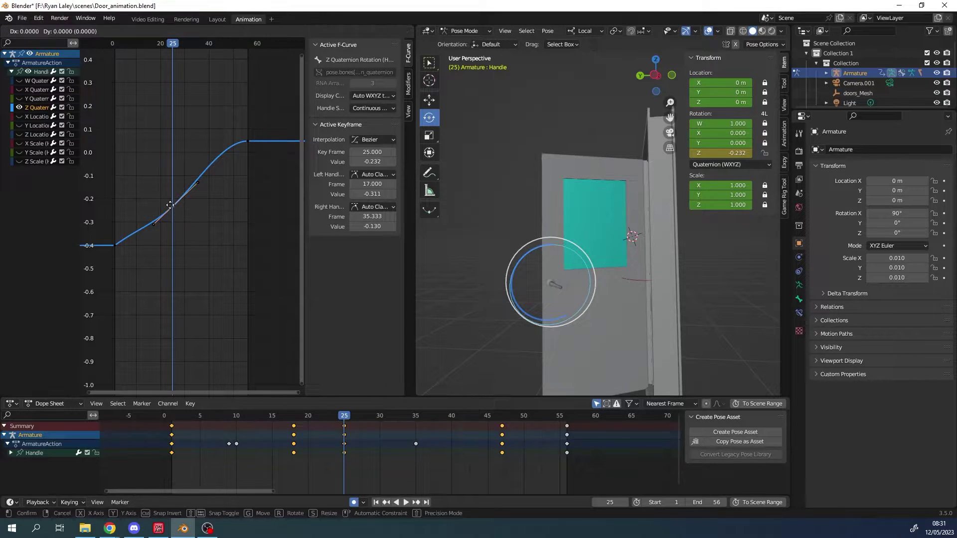
pyautogui.press('x')
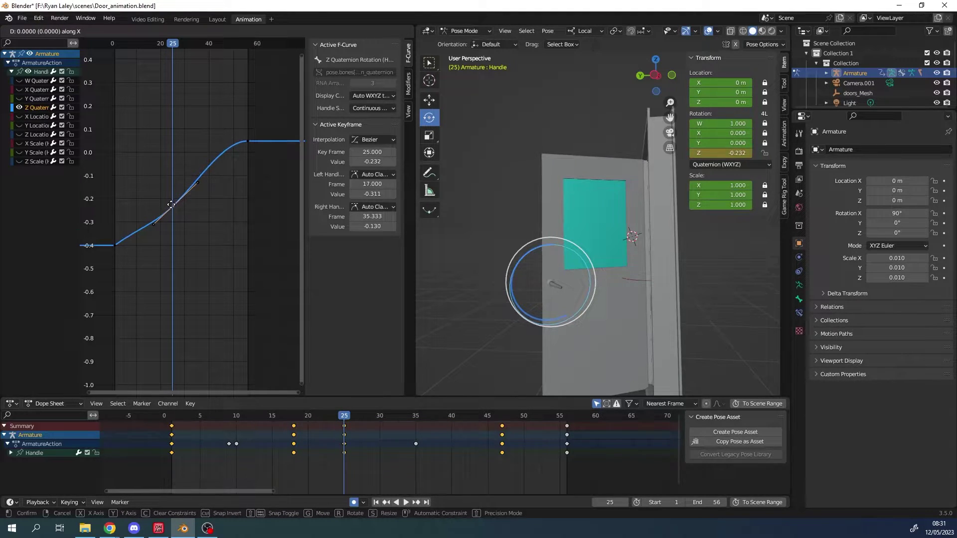
pyautogui.click(171, 205)
pyautogui.click(177, 215)
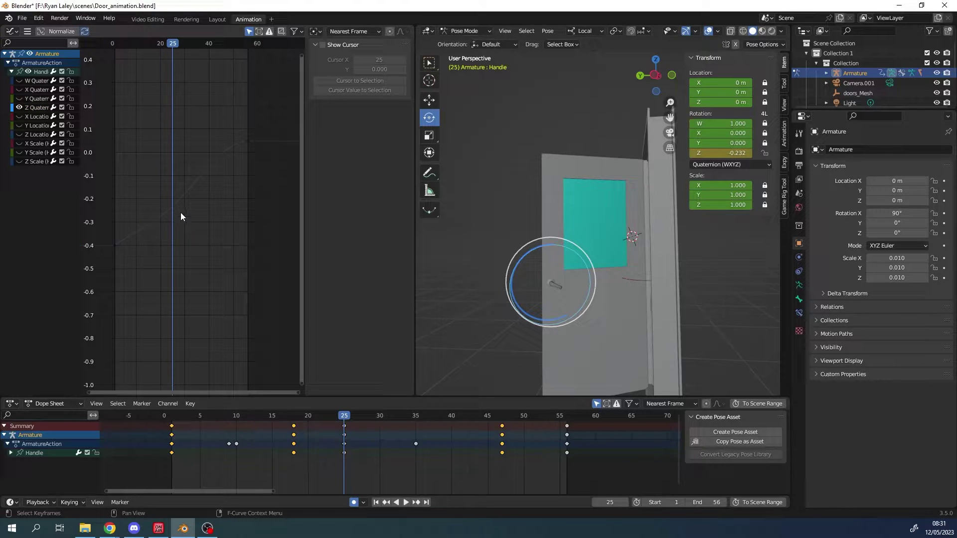
pyautogui.moveTo(125, 253); pyautogui.dragTo(199, 250)
# Step: Play the animation and scrub to frame 45 to review the handle motion
pyautogui.press('space')
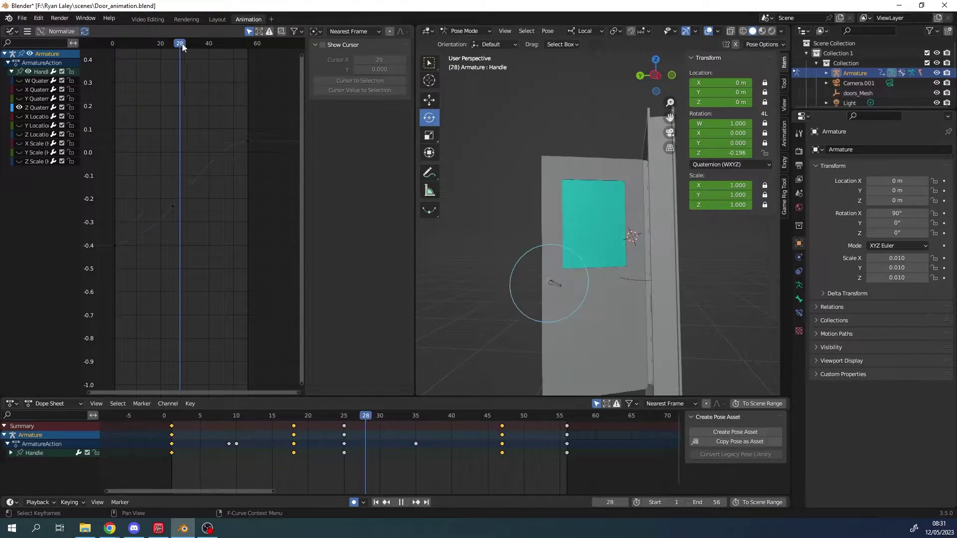
pyautogui.click(204, 43)
pyautogui.moveTo(205, 43)
pyautogui.mouseDown()
pyautogui.moveTo(231, 44)
pyautogui.moveTo(221, 45)
pyautogui.mouseUp()
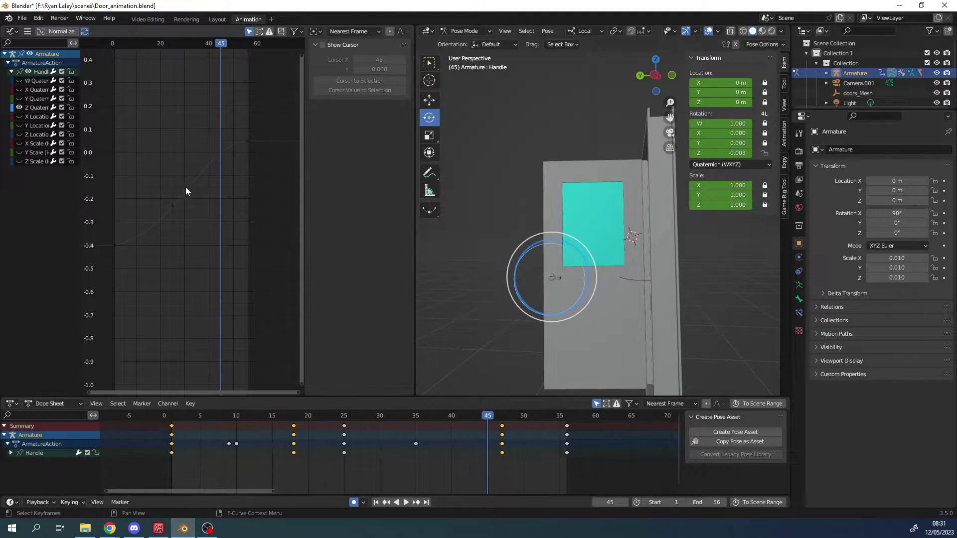
pyautogui.click(179, 209)
pyautogui.click(432, 473)
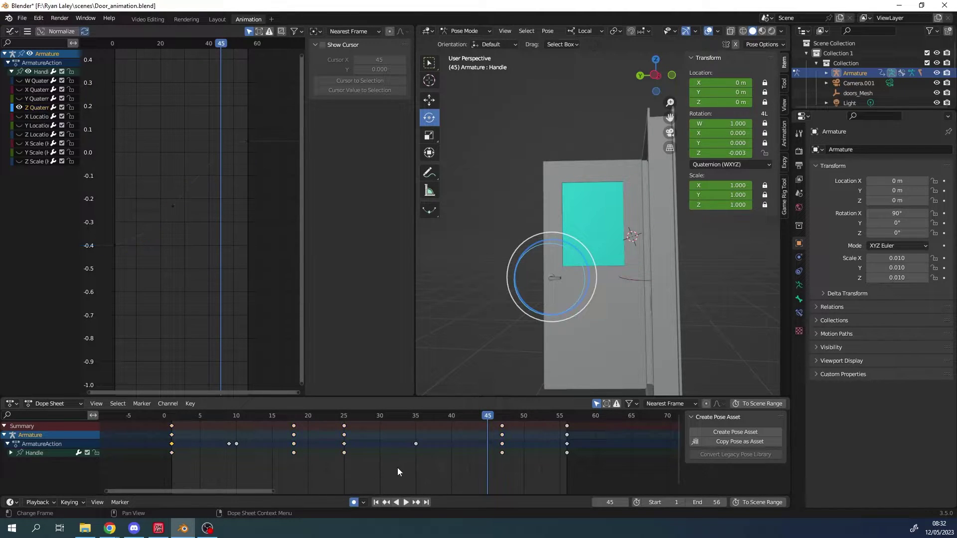
# Step: Expand the Handle's individual channels in the Dope Sheet and re-enable all of them
pyautogui.click(7, 443)
pyautogui.click(7, 444)
pyautogui.click(11, 453)
pyautogui.scroll(-1, 49, 462)
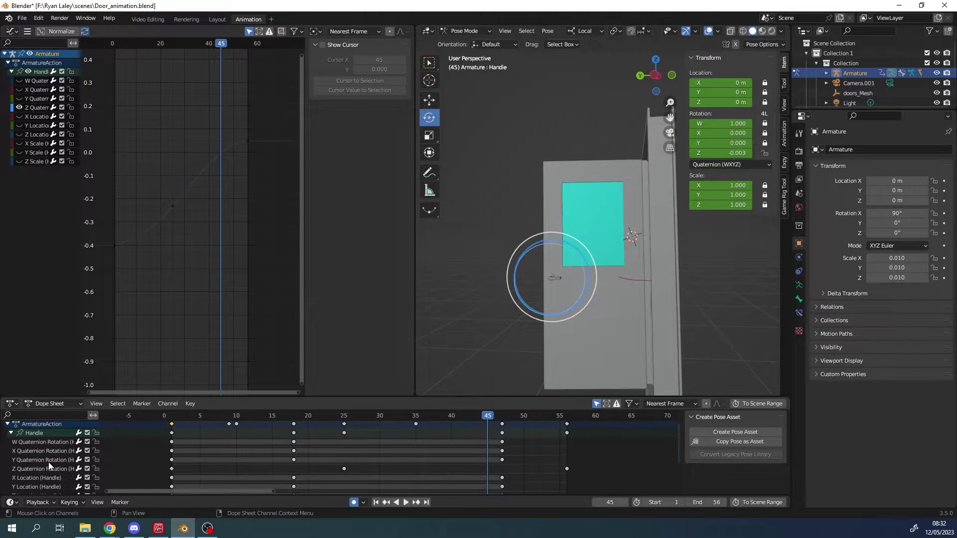
pyautogui.scroll(1, 49, 462)
pyautogui.scroll(1, 68, 465)
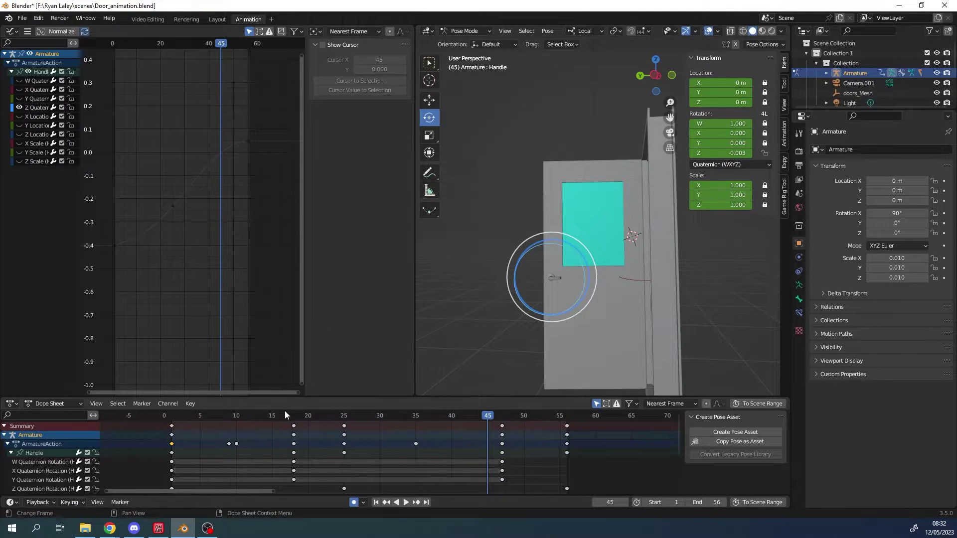
pyautogui.scroll(-2, 87, 457)
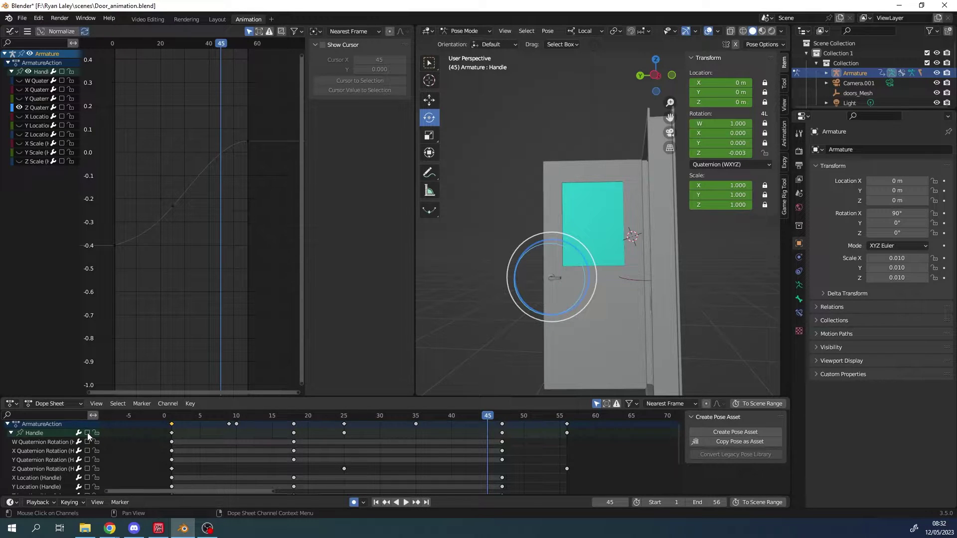
pyautogui.click(88, 432)
pyautogui.scroll(2, 28, 459)
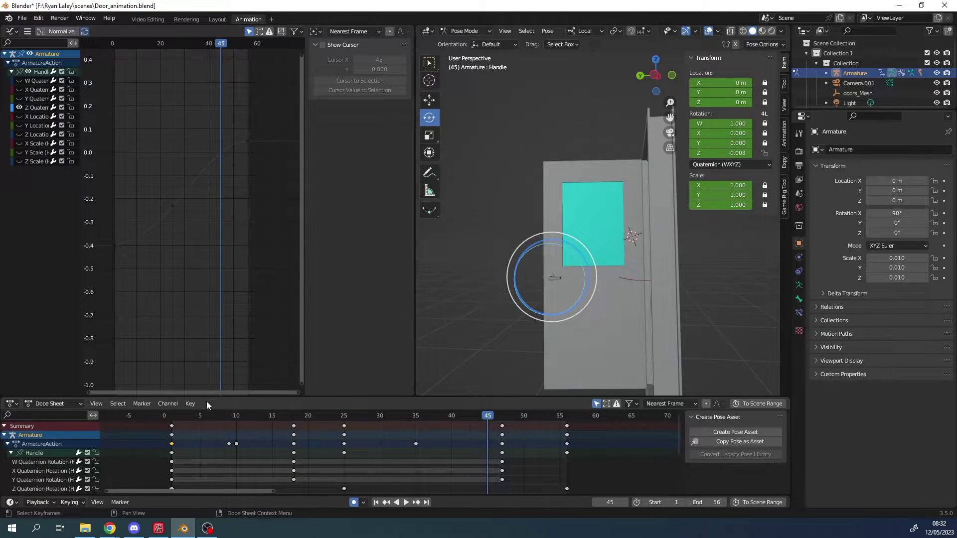
# Step: Bring frames 0–55 into view and select the Z Quaternion curve's frame-25 keyframe
pyautogui.click(97, 404)
pyautogui.click(513, 490)
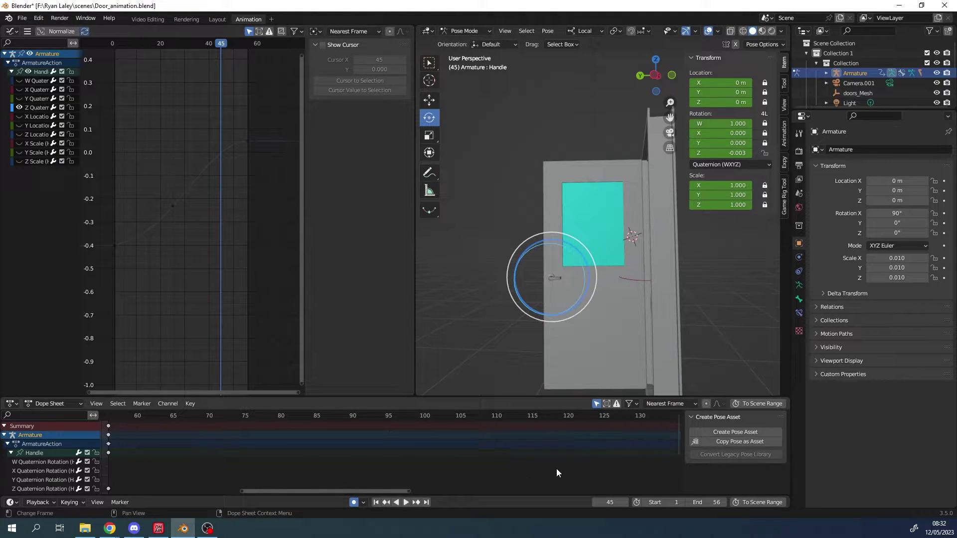
pyautogui.scroll(-3, 501, 461)
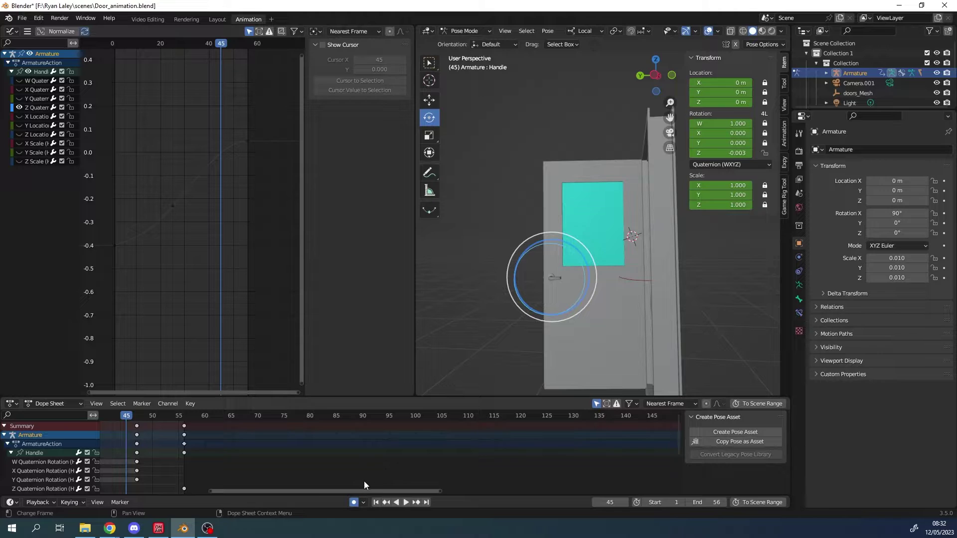
pyautogui.moveTo(364, 491); pyautogui.dragTo(238, 488)
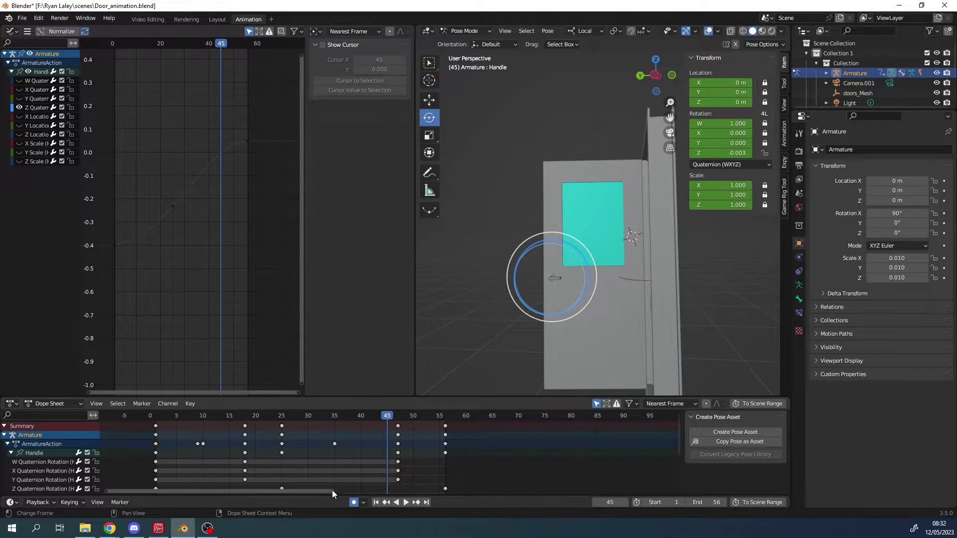
pyautogui.moveTo(332, 489); pyautogui.dragTo(266, 474)
pyautogui.moveTo(536, 451); pyautogui.dragTo(498, 493)
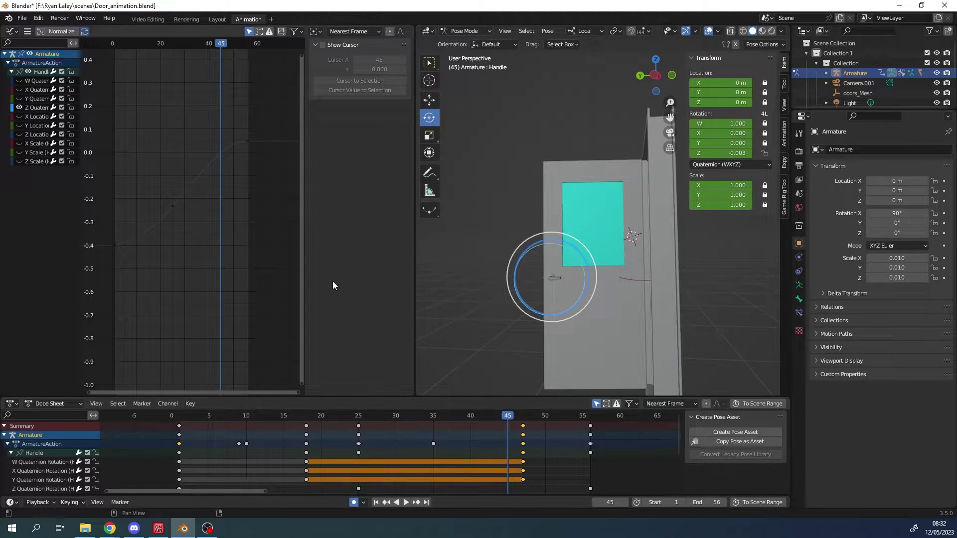
pyautogui.click(172, 206)
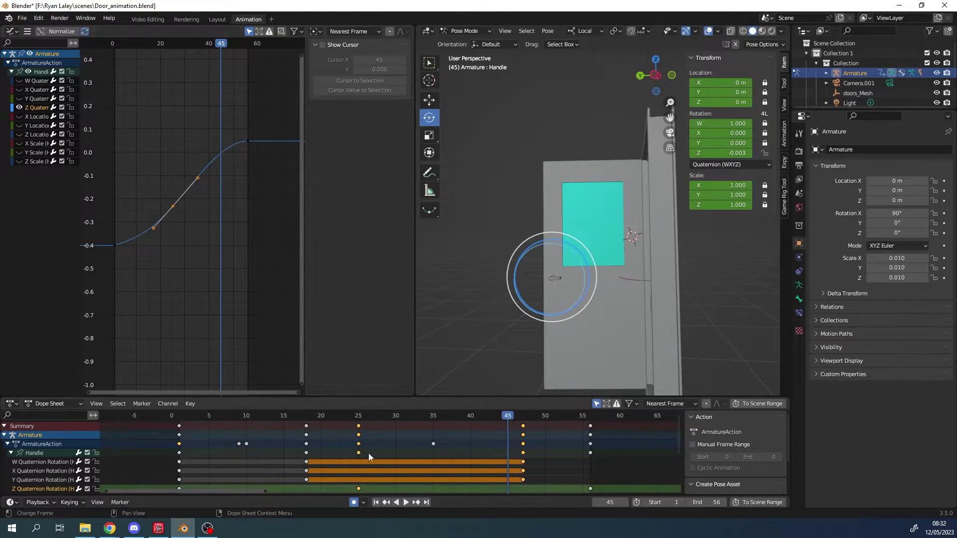
# Step: Show the active F-Curve and keyframe details, making the Z and then X Quaternion channels active
pyautogui.click(46, 489)
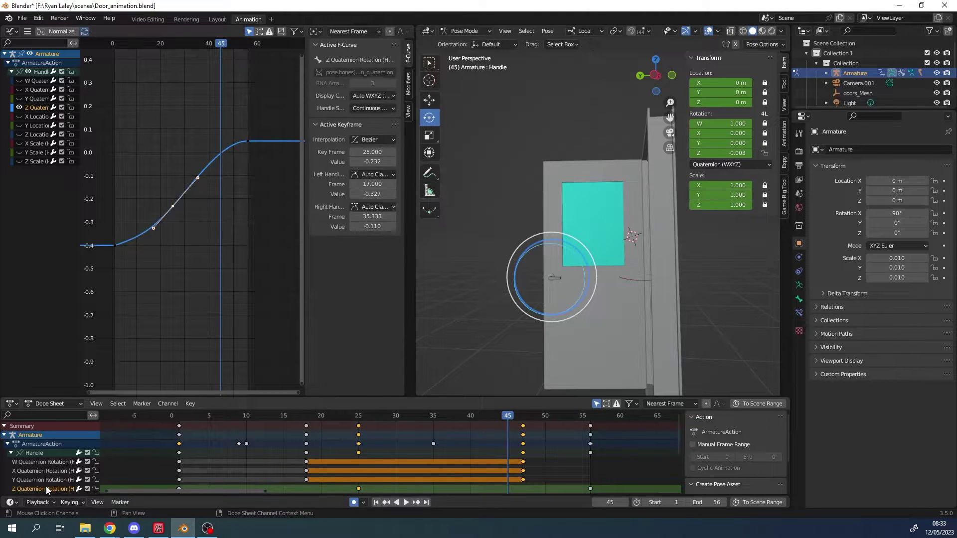
pyautogui.click(404, 481)
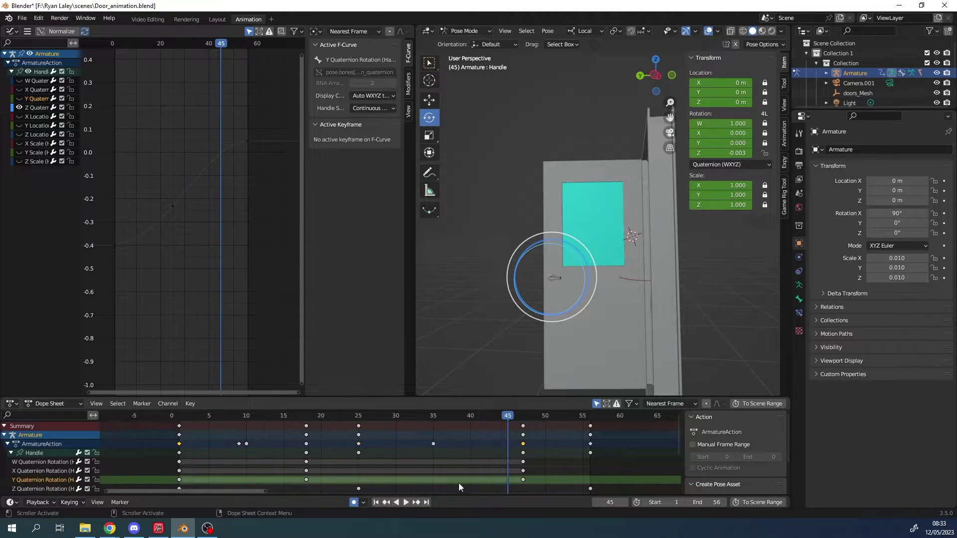
pyautogui.click(43, 488)
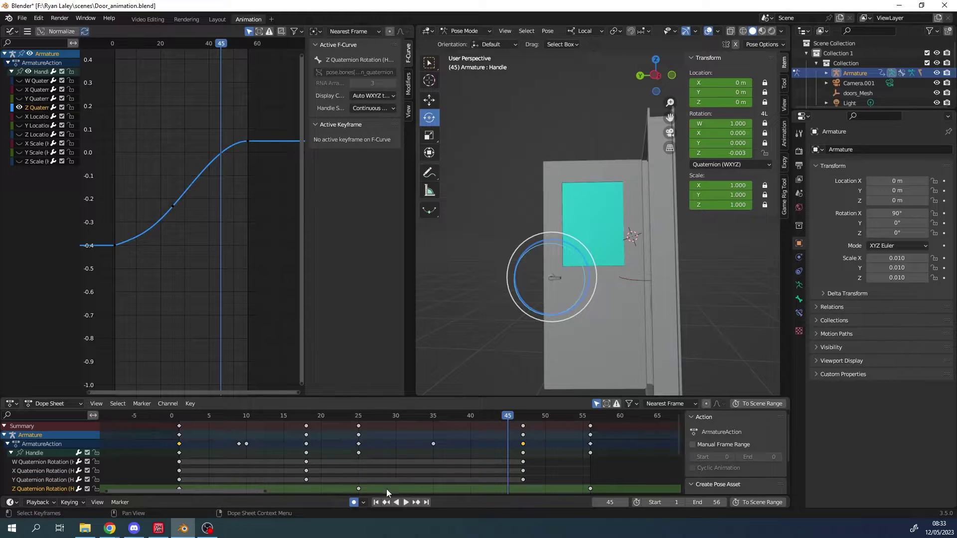
pyautogui.scroll(-1, 377, 483)
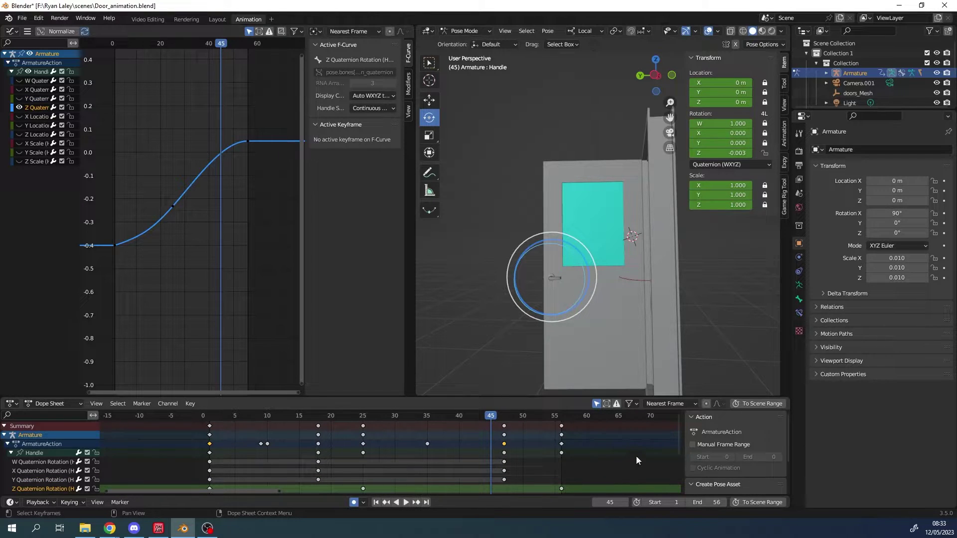
pyautogui.moveTo(678, 430)
pyautogui.mouseDown()
pyautogui.moveTo(675, 446)
pyautogui.moveTo(674, 437)
pyautogui.mouseUp()
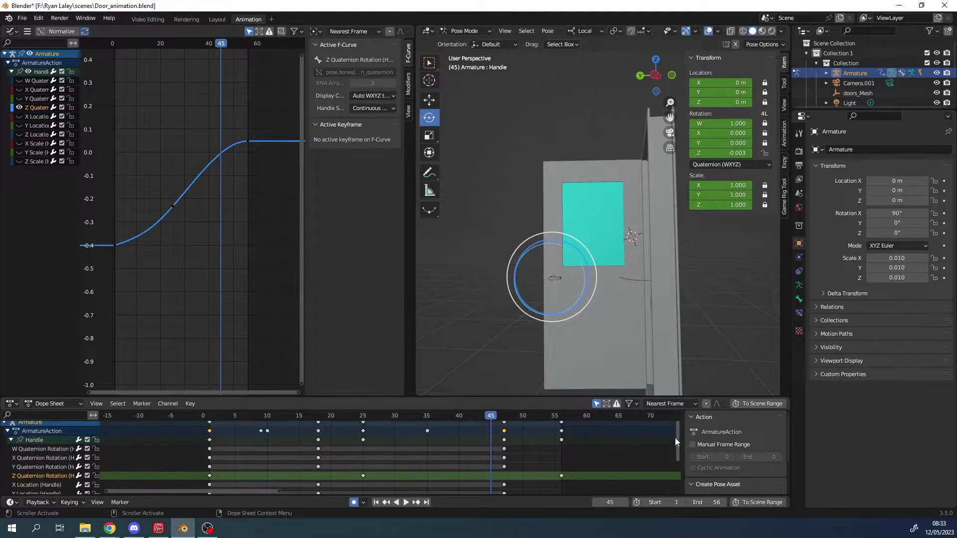
pyautogui.keyDown('ctrl'); pyautogui.click(452, 474); pyautogui.keyUp('ctrl')
pyautogui.click(537, 461)
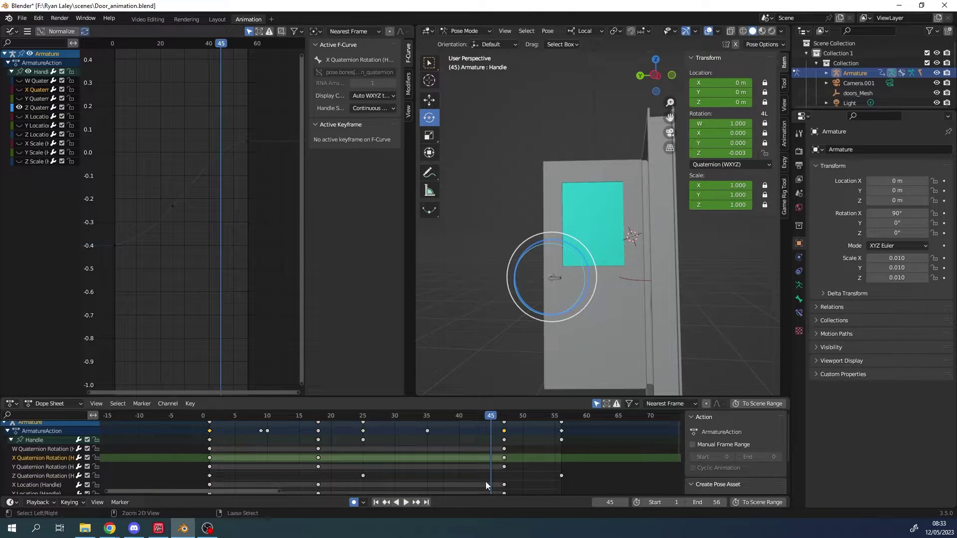
pyautogui.keyDown('ctrl'); pyautogui.moveTo(452, 474); pyautogui.dragTo(515, 483, button='middle'); pyautogui.keyUp('ctrl')
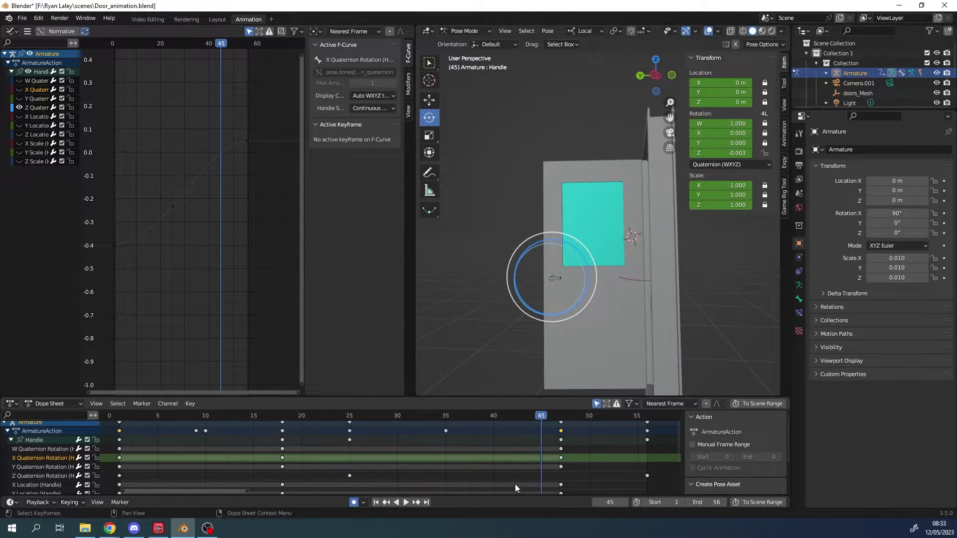
pyautogui.moveTo(677, 437); pyautogui.dragTo(674, 411)
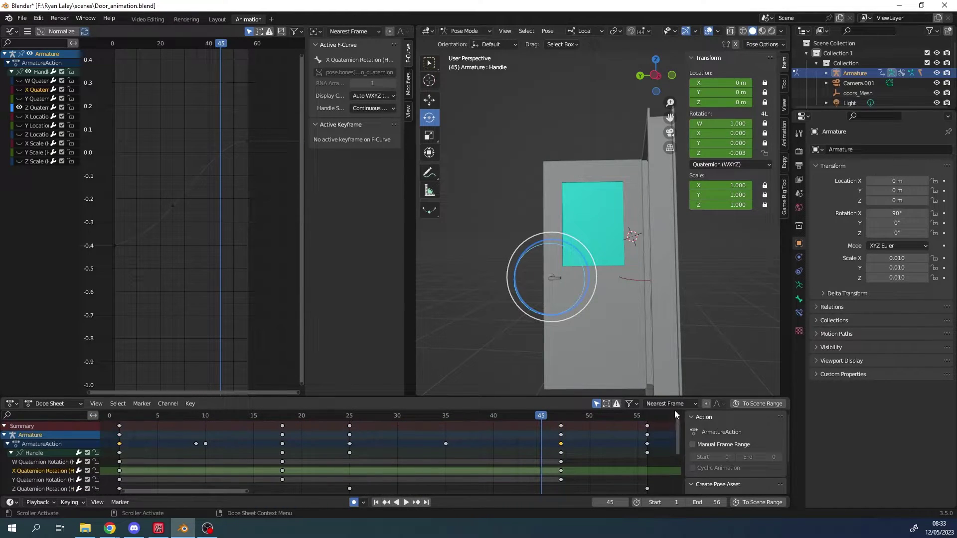
# Step: Collapse the Handle group and box-select the middle Z Quaternion keyframe
pyautogui.click(10, 453)
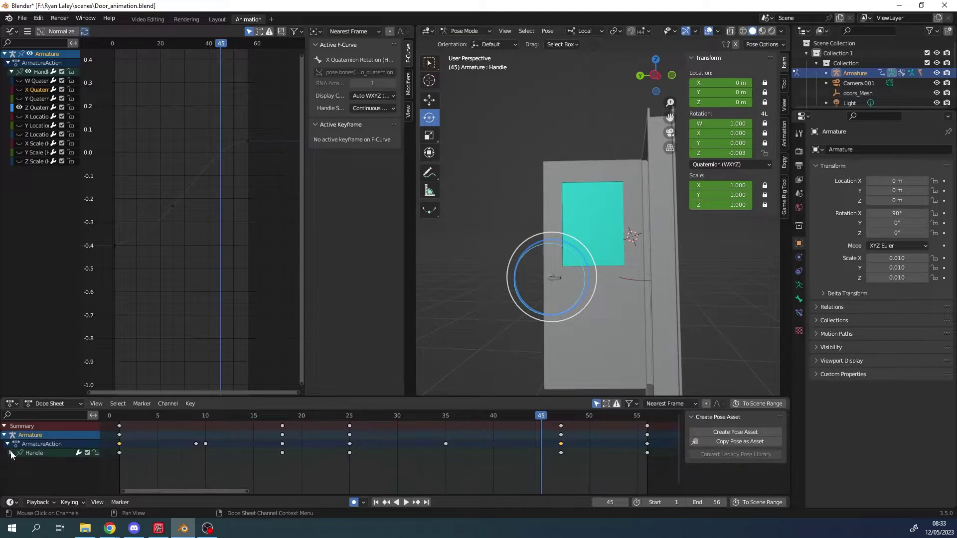
pyautogui.keyDown('shift'); pyautogui.click(119, 443); pyautogui.keyUp('shift')
pyautogui.moveTo(207, 236); pyautogui.dragTo(149, 156)
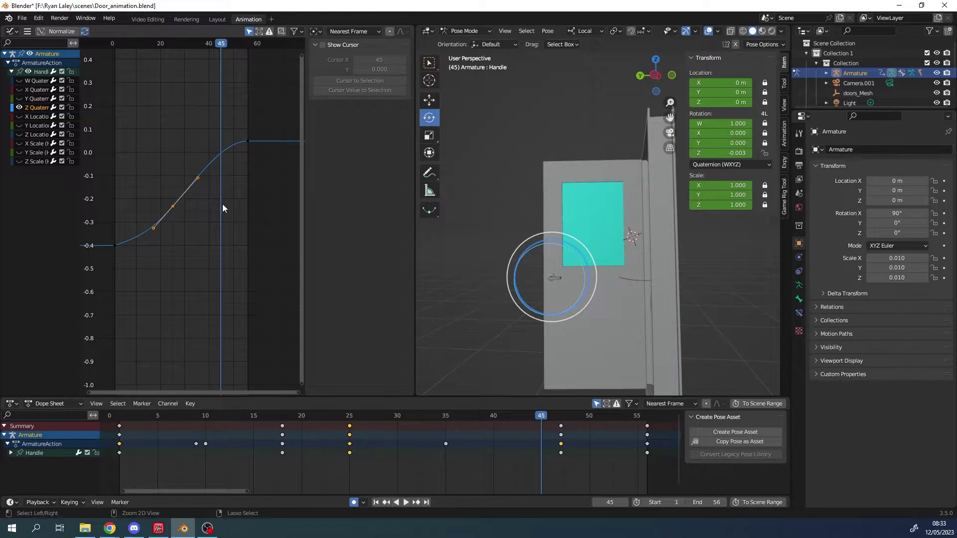
# Step: Paste the copied keyframes so Z rotation holds at -0.232 from frame 25 to 45, then scrub to check
pyautogui.hotkey('ctrl', 'v')
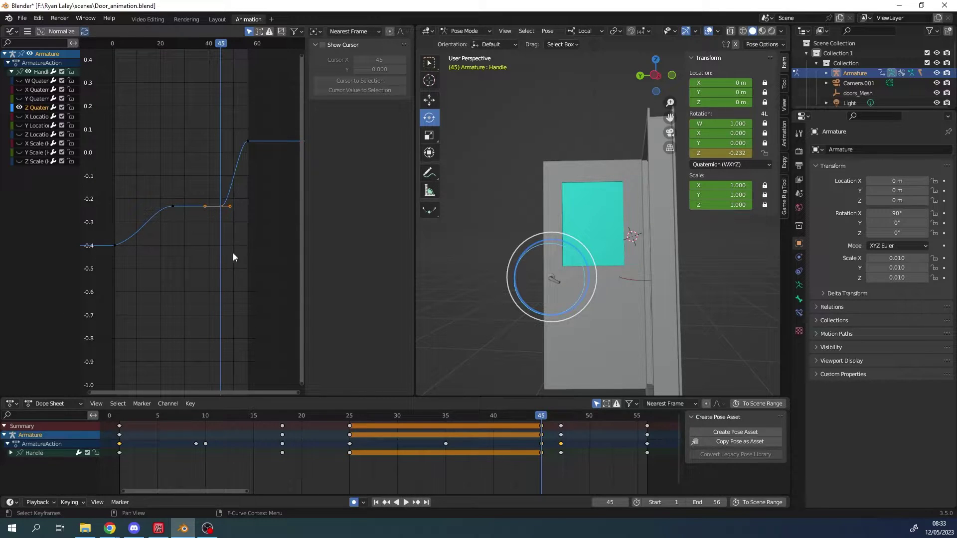
pyautogui.moveTo(438, 413); pyautogui.dragTo(652, 441)
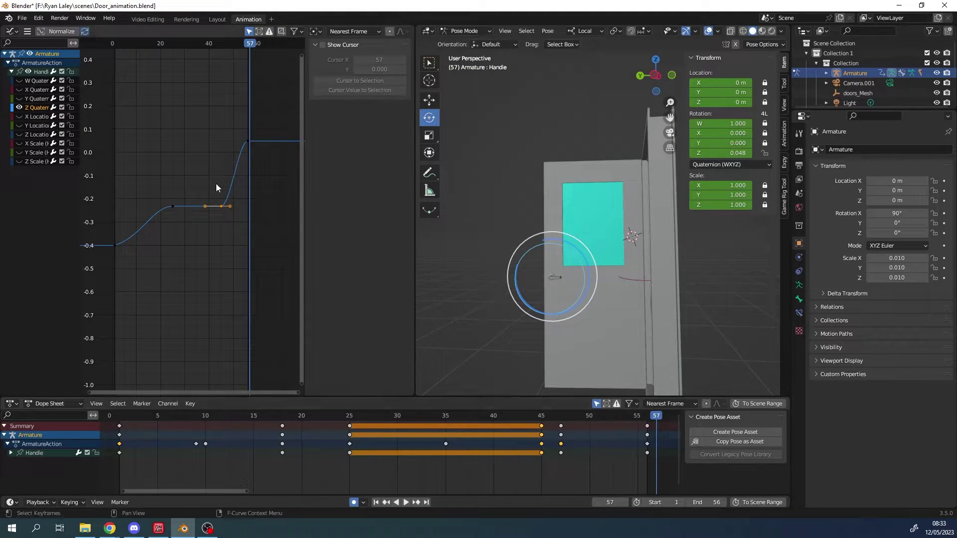
# Step: Move the top rotation key later and lengthen the frame-45 key's right handle
pyautogui.click(253, 139)
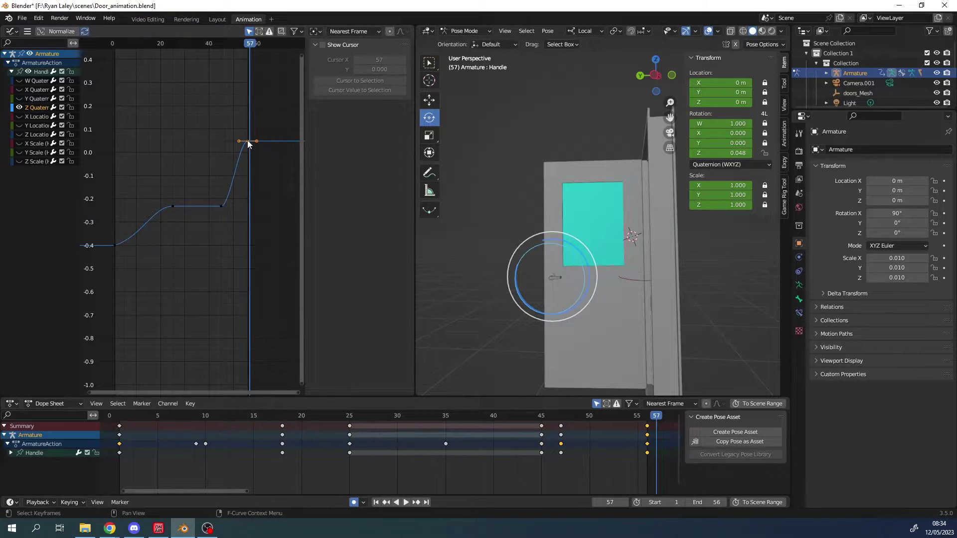
pyautogui.press('g')
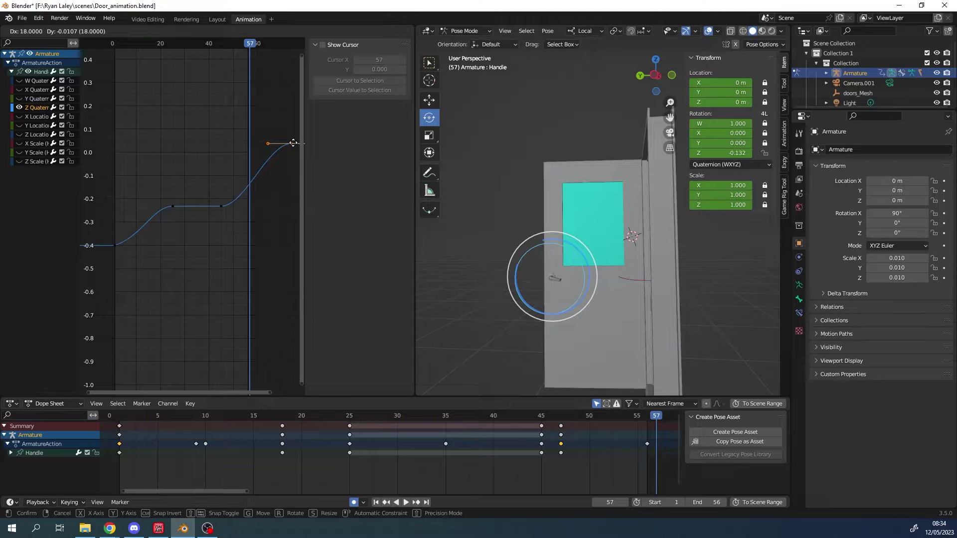
pyautogui.click(293, 147)
pyautogui.click(230, 204)
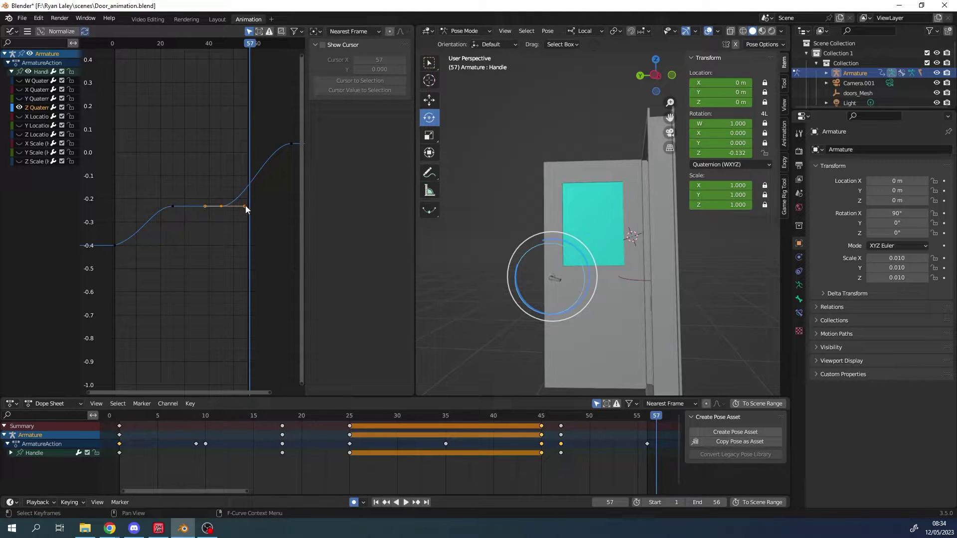
pyautogui.press('g')
pyautogui.click(269, 204)
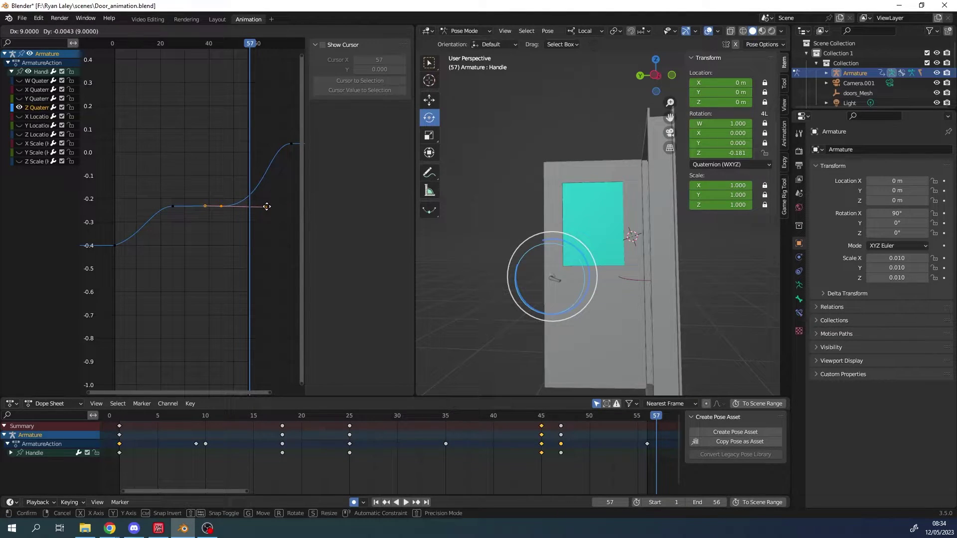
# Step: Play the animation from around frame 28 to preview the slower snap
pyautogui.click(378, 414)
pyautogui.press('space')
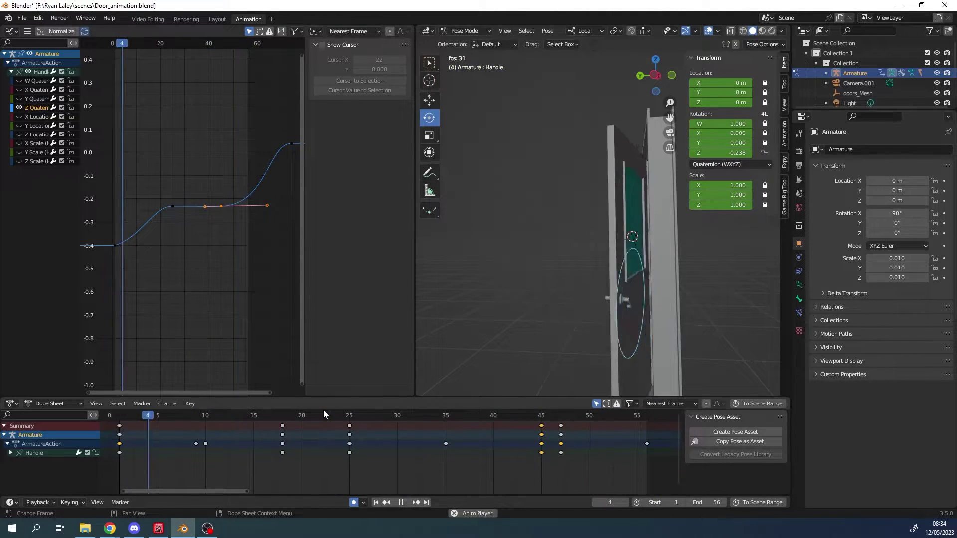
pyautogui.press('space')
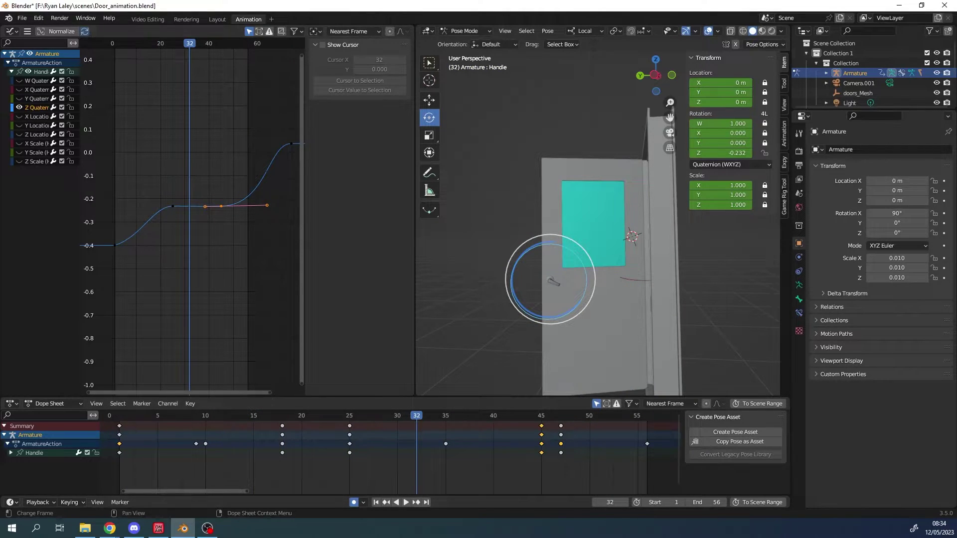
# Step: Raise the scene end frame from 56 to 75, play it back and scrub to frame 71
pyautogui.moveTo(708, 502); pyautogui.dragTo(732, 502)
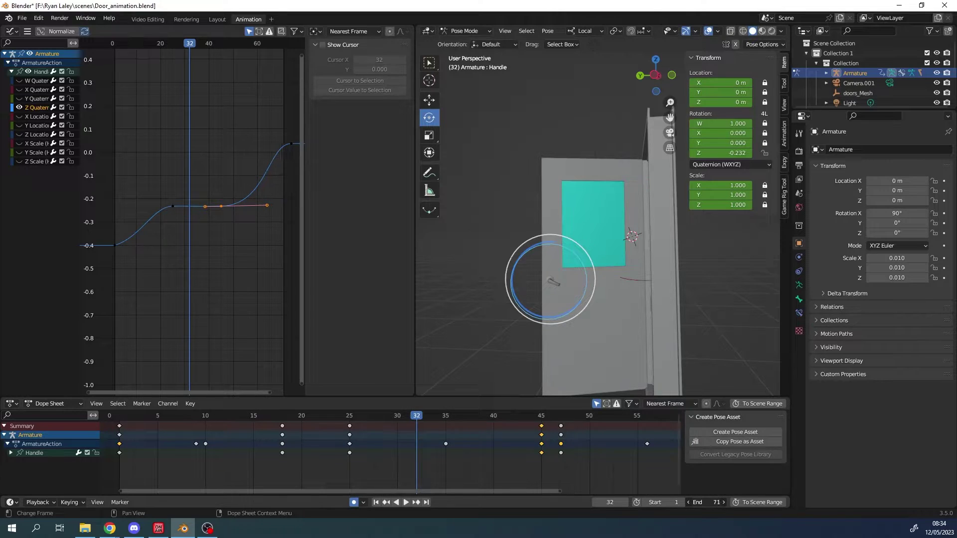
pyautogui.press('space')
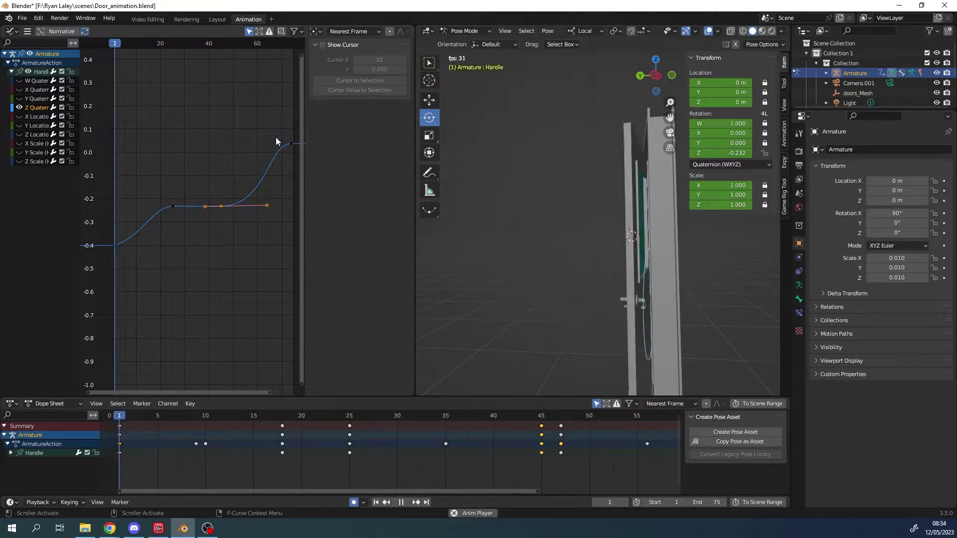
pyautogui.press('space')
pyautogui.moveTo(129, 43); pyautogui.dragTo(284, 71)
# Step: Give the final frame-75 key free handles and pull its incoming handle down for a sharper rise, then preview
pyautogui.click(291, 144)
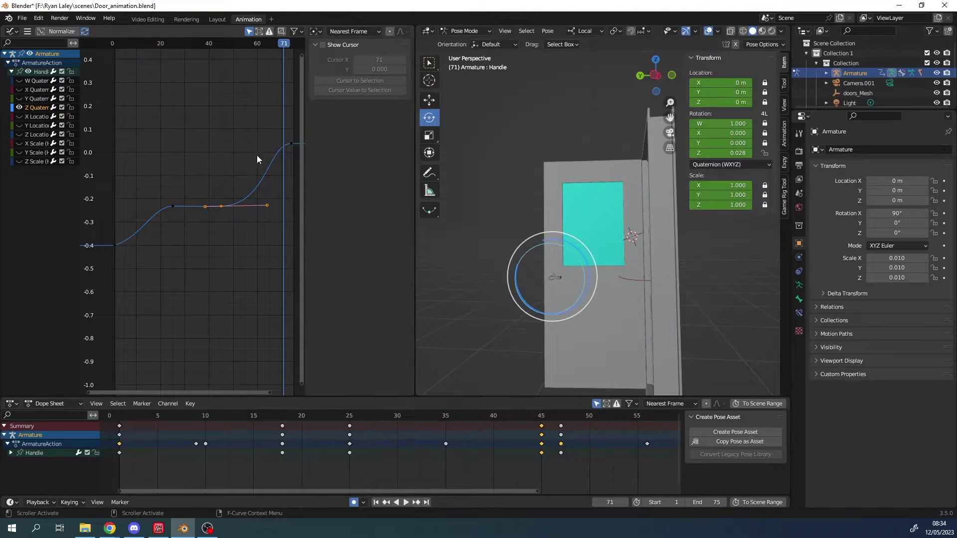
pyautogui.moveTo(291, 143); pyautogui.dragTo(234, 131, button='middle')
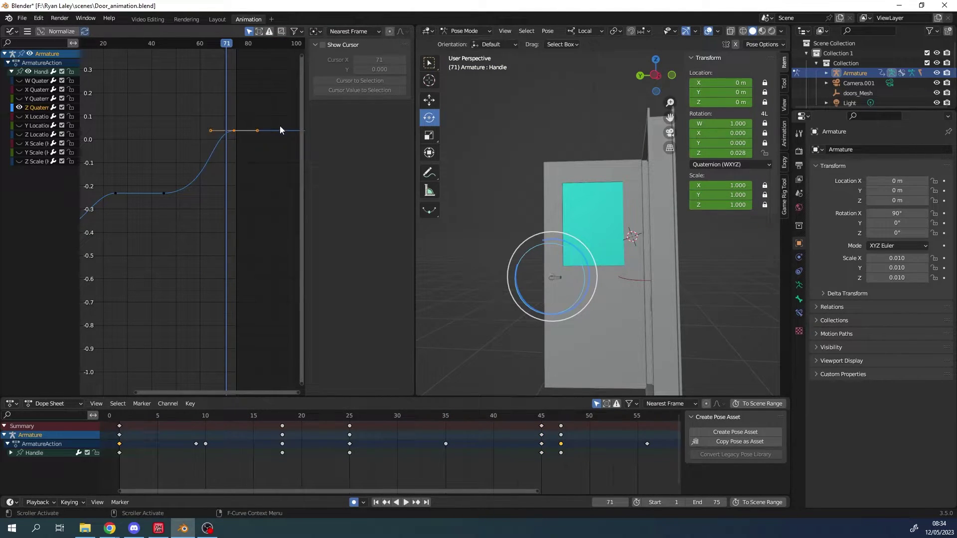
pyautogui.rightClick(231, 130)
pyautogui.moveTo(237, 110)
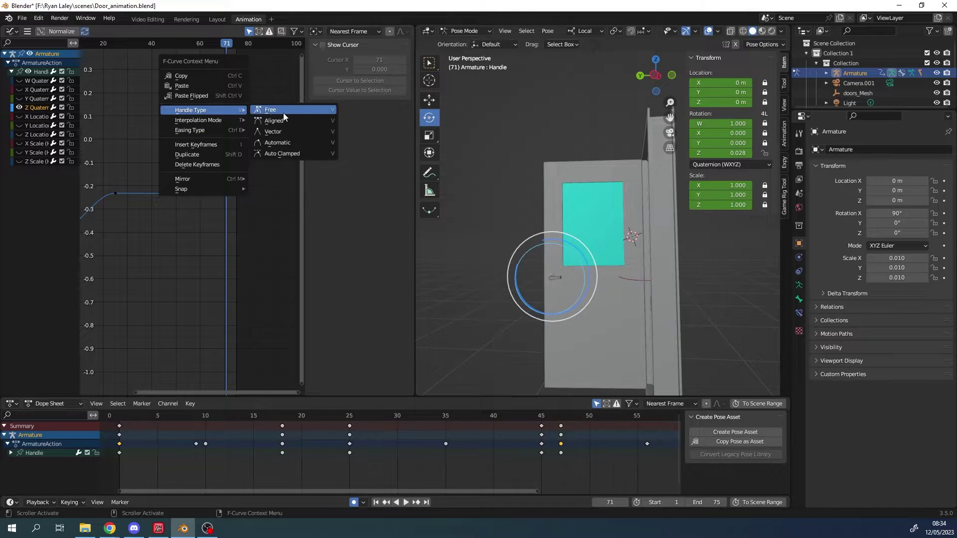
pyautogui.click(293, 114)
pyautogui.moveTo(210, 130); pyautogui.dragTo(229, 163)
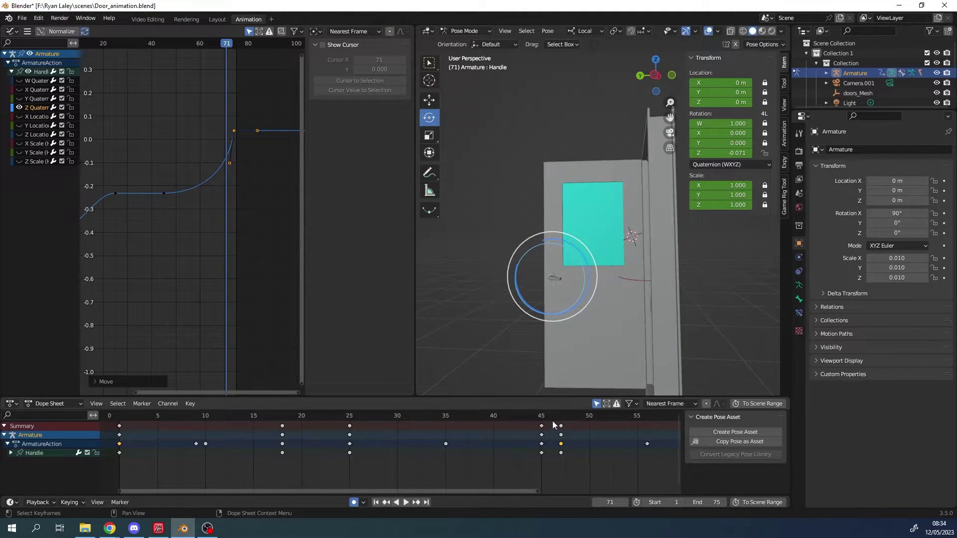
pyautogui.press('space')
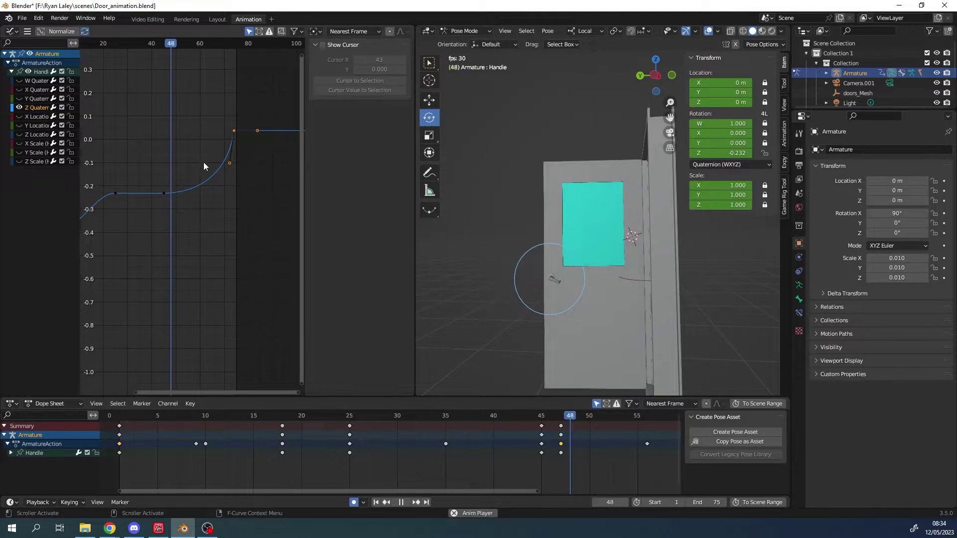
# Step: Slide the top key earlier in time only, shortening the frame-45 key's right handle, and replay
pyautogui.press('space')
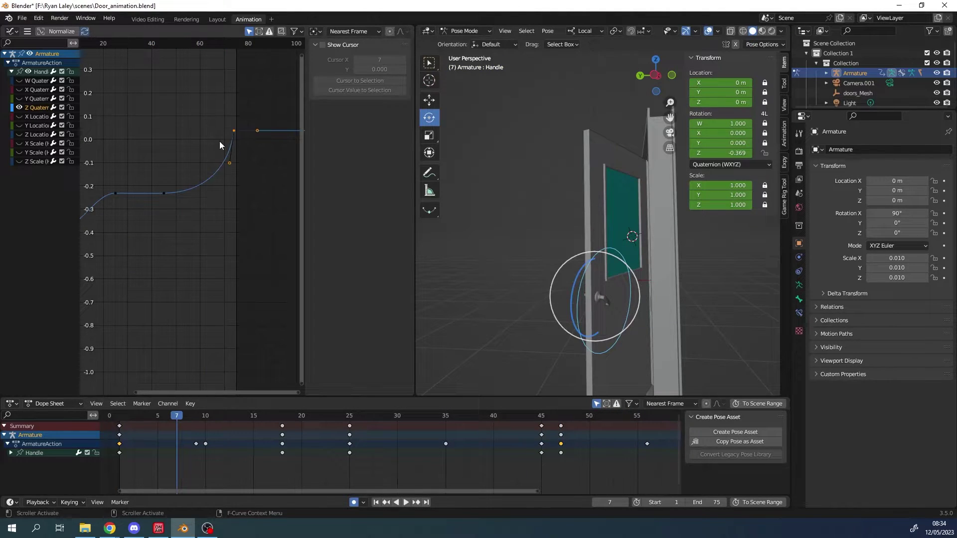
pyautogui.moveTo(234, 131); pyautogui.dragTo(226, 131)
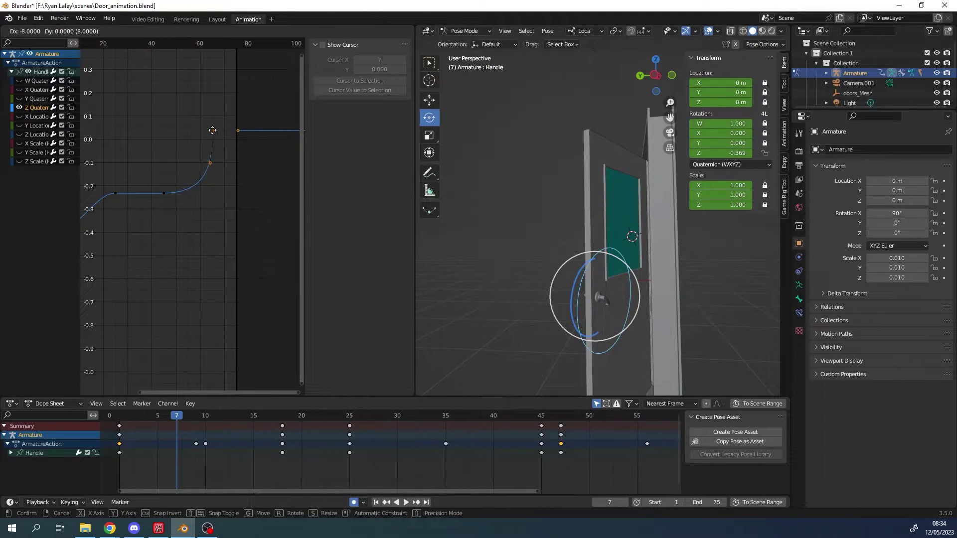
pyautogui.click(205, 133)
pyautogui.click(191, 189)
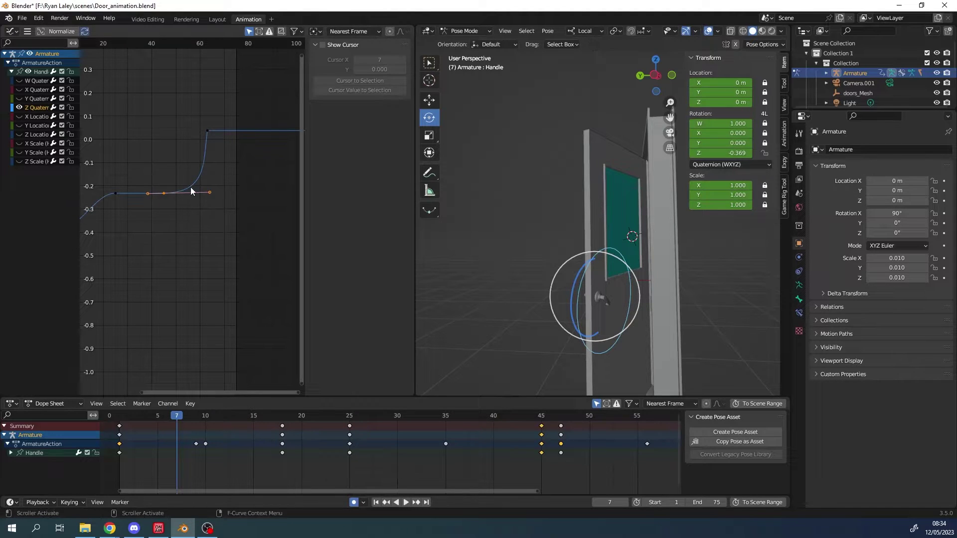
pyautogui.moveTo(208, 194); pyautogui.dragTo(173, 192)
pyautogui.moveTo(224, 118); pyautogui.dragTo(194, 130)
pyautogui.press('x')
pyautogui.press('space')
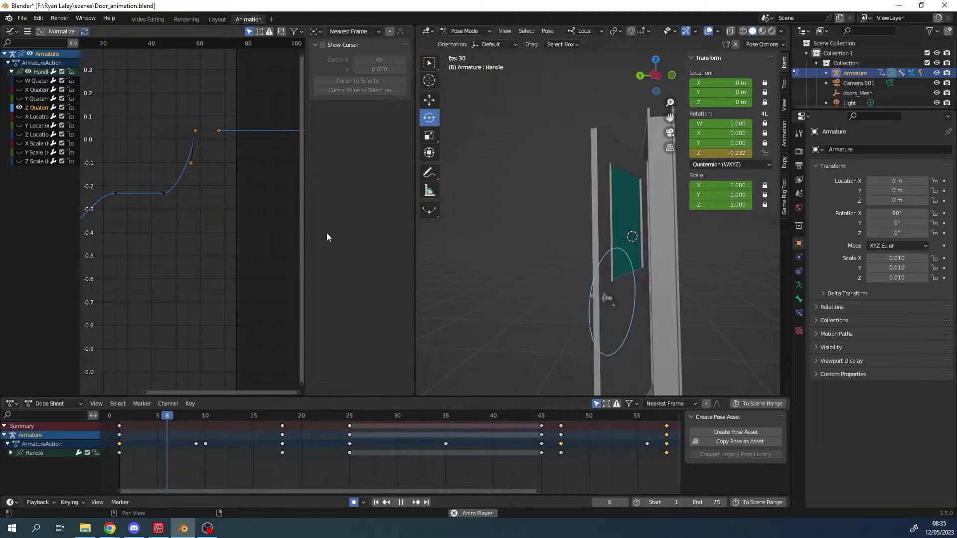
# Step: Lower the top key's incoming handle to about -0.2 so the curve shoots upward, then preview
pyautogui.press('space')
pyautogui.press('g')
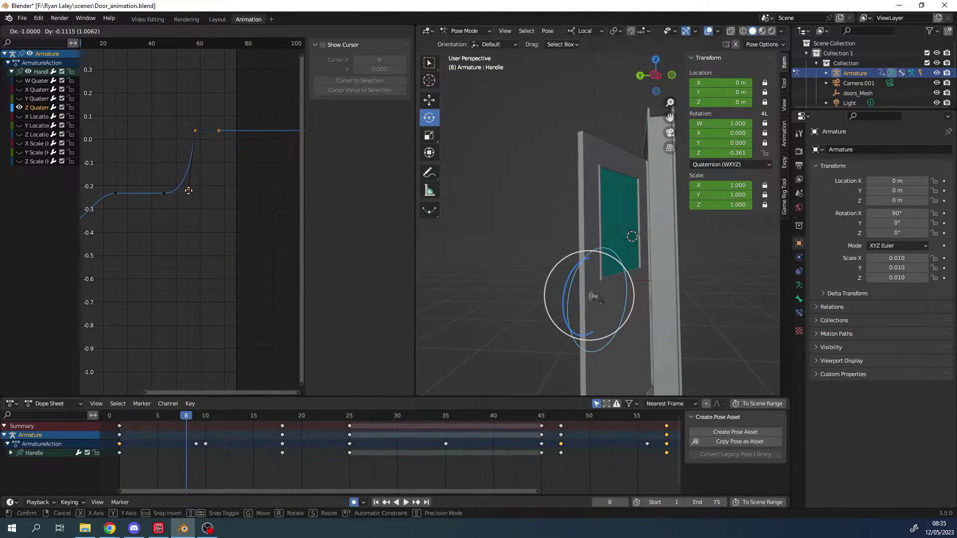
pyautogui.click(194, 189)
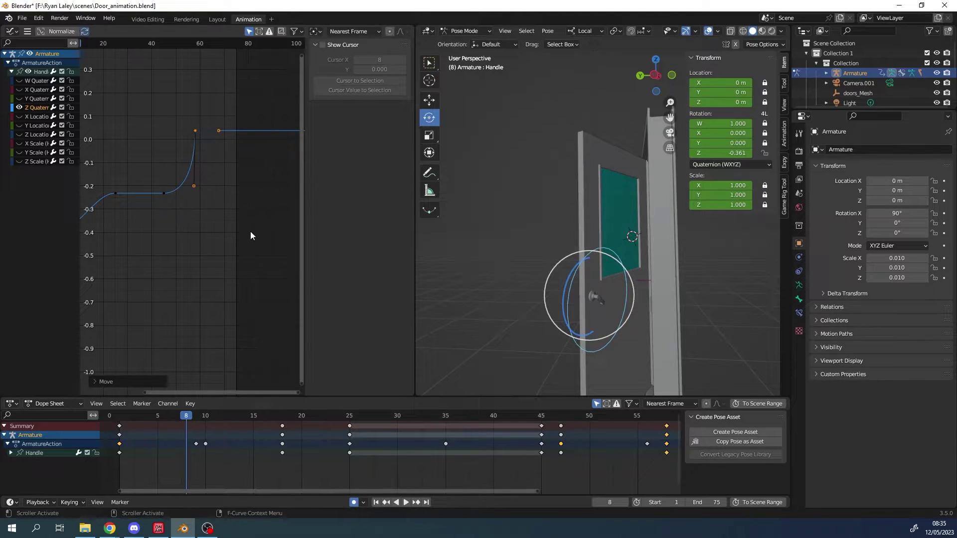
pyautogui.press('space')
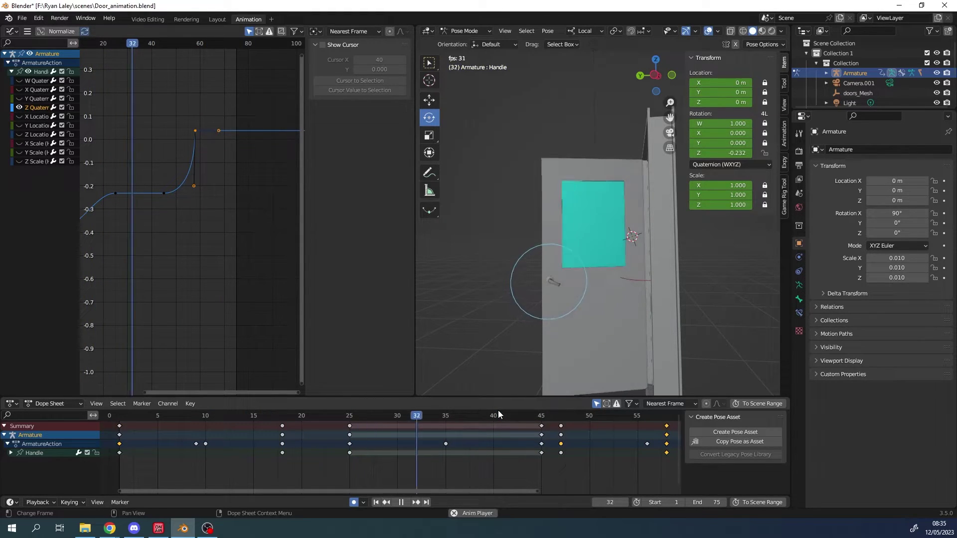
pyautogui.press('space')
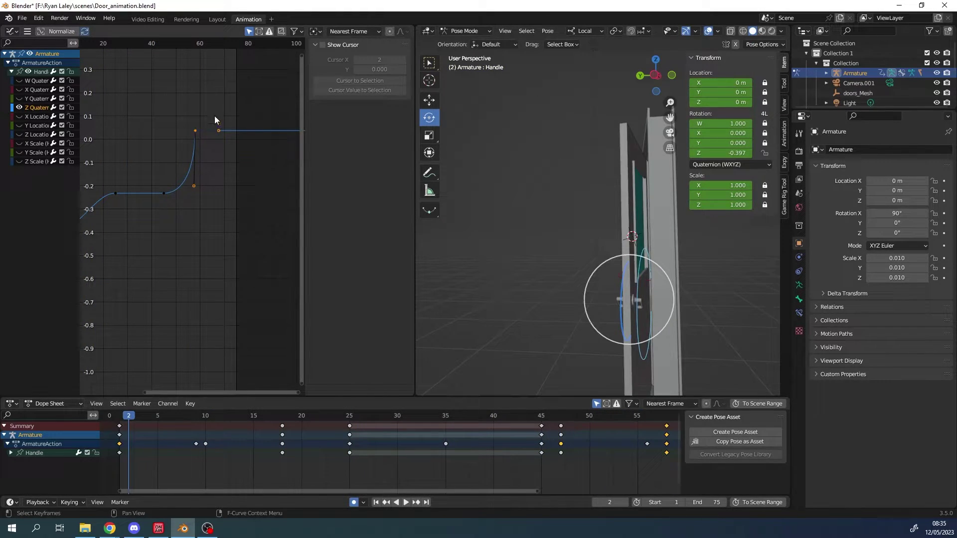
# Step: Scrub to frame 62 and insert keyframes at the current frame
pyautogui.moveTo(188, 42); pyautogui.dragTo(205, 43)
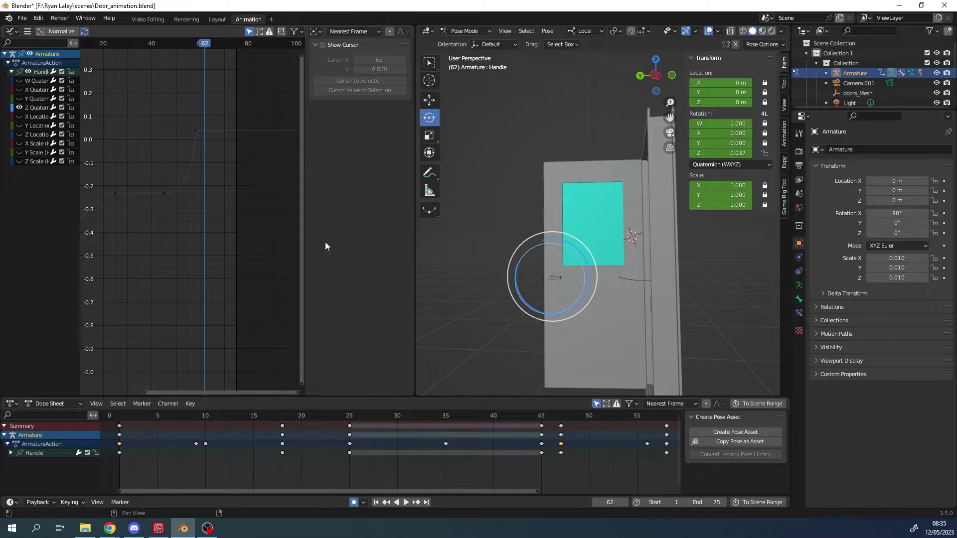
pyautogui.press('i')
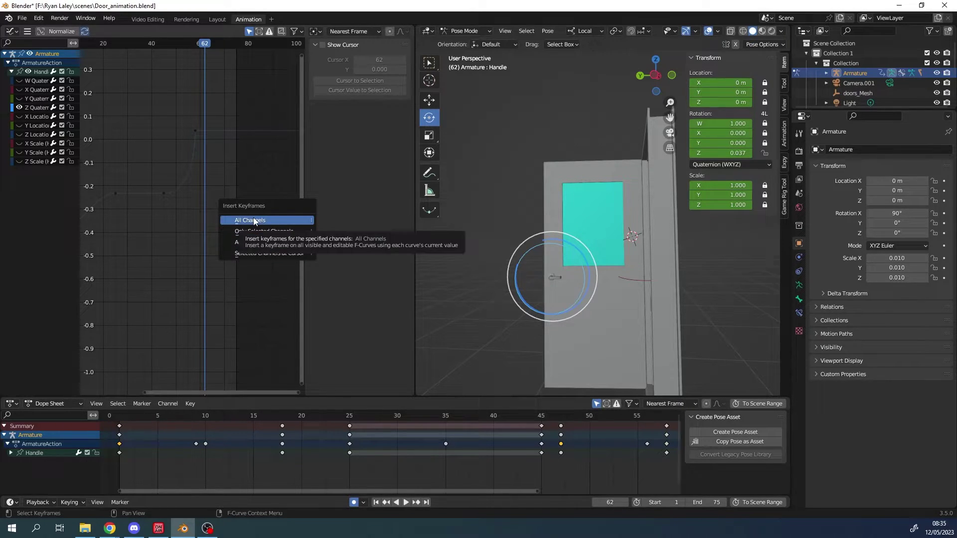
pyautogui.click(257, 232)
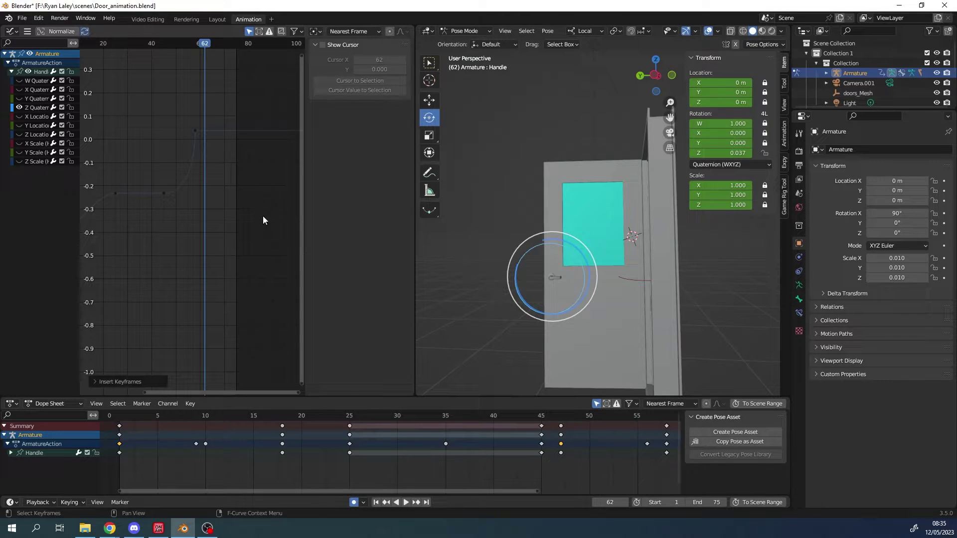
# Step: Insert a frame-62 key on only the Z rotation curve and nudge it slightly in time
pyautogui.click(205, 117)
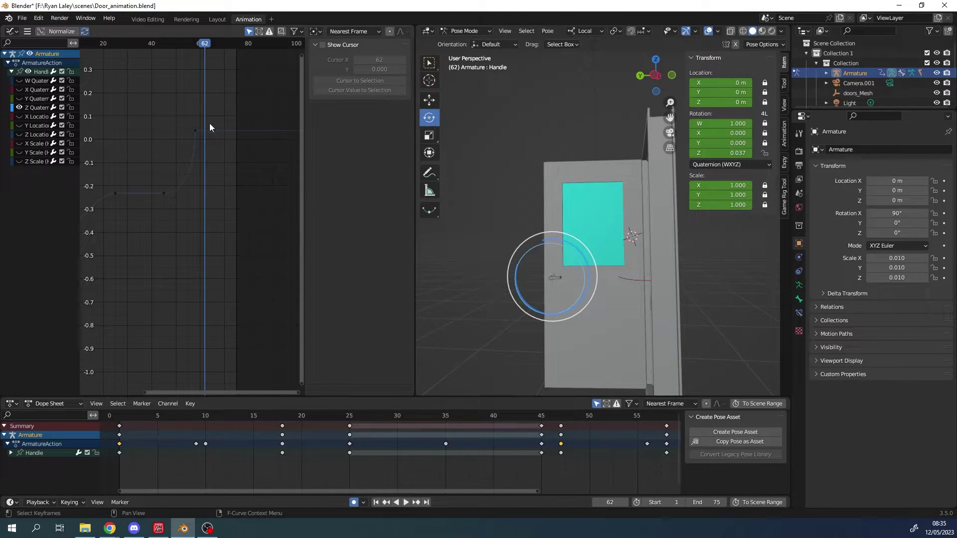
pyautogui.moveTo(137, 174); pyautogui.dragTo(149, 197)
pyautogui.press('i')
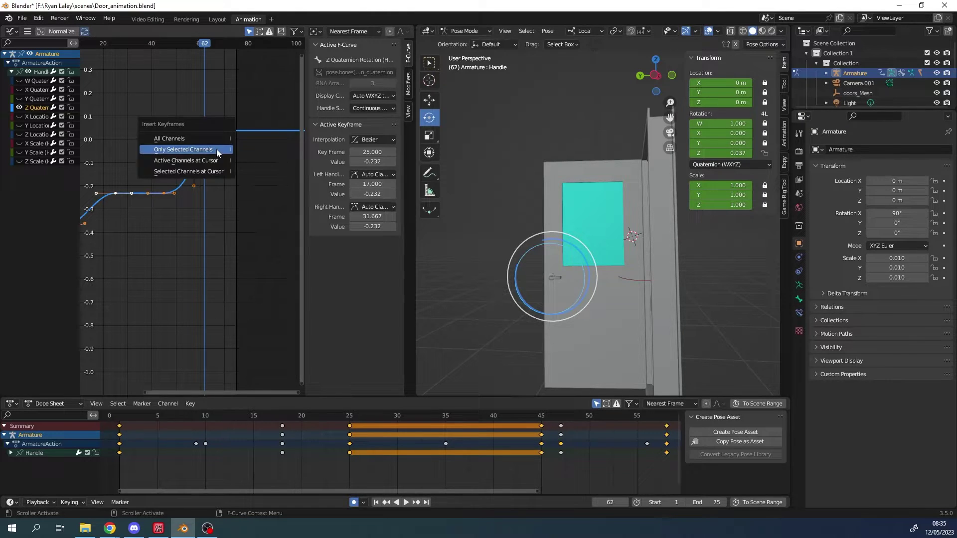
pyautogui.click(208, 150)
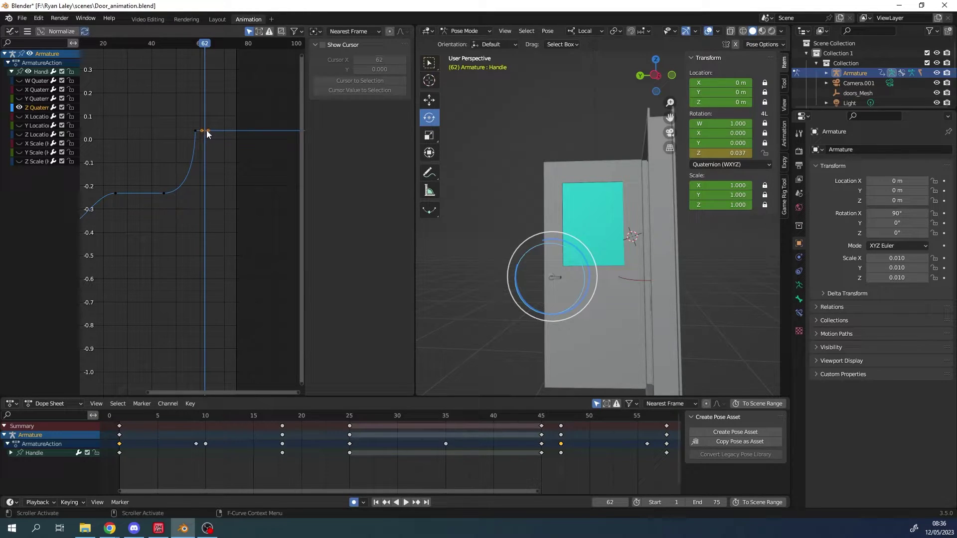
pyautogui.moveTo(207, 130); pyautogui.dragTo(216, 130)
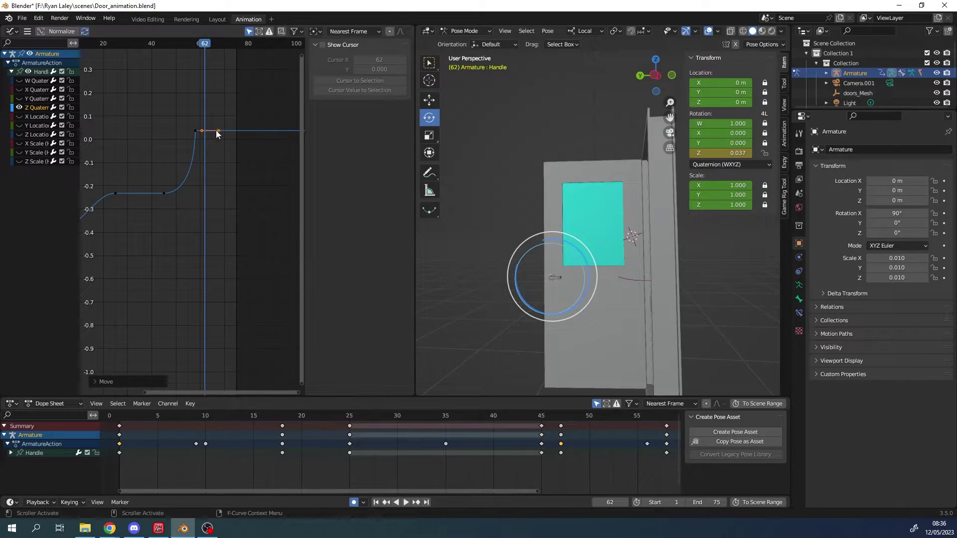
pyautogui.click(205, 127)
pyautogui.click(205, 129)
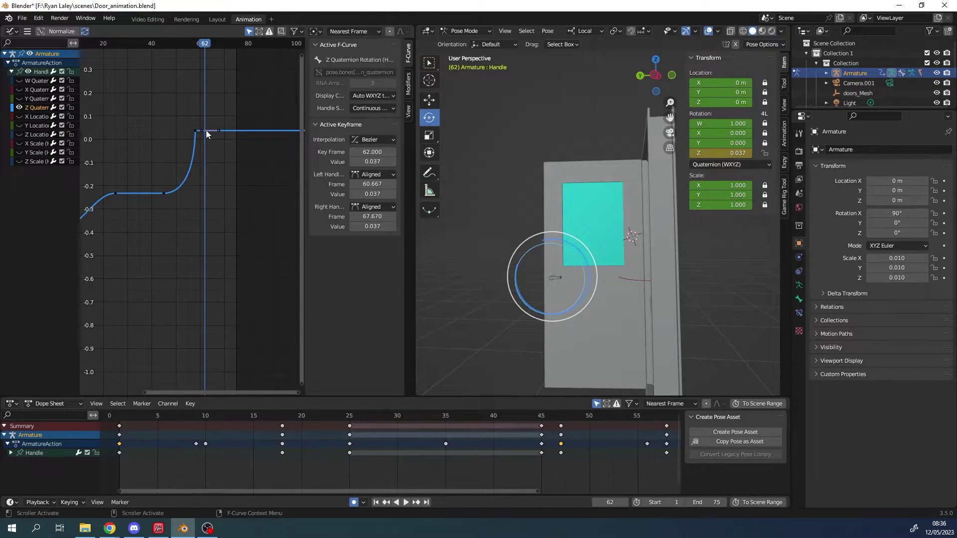
# Step: Shorten the frame-62 key's handles and center the view on the bounce keys
pyautogui.moveTo(205, 130)
pyautogui.mouseDown()
pyautogui.moveTo(239, 132)
pyautogui.moveTo(199, 129)
pyautogui.mouseUp()
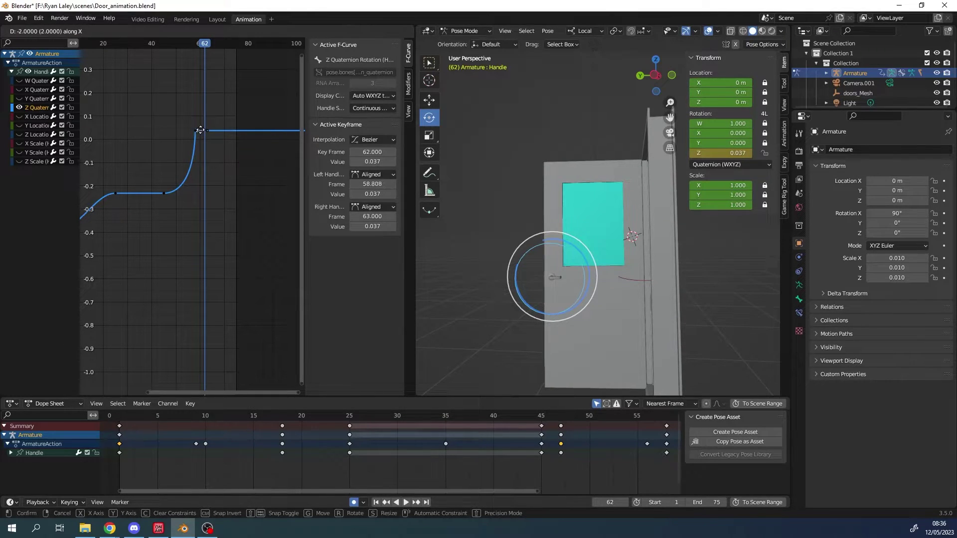
pyautogui.click(217, 122)
pyautogui.click(206, 132)
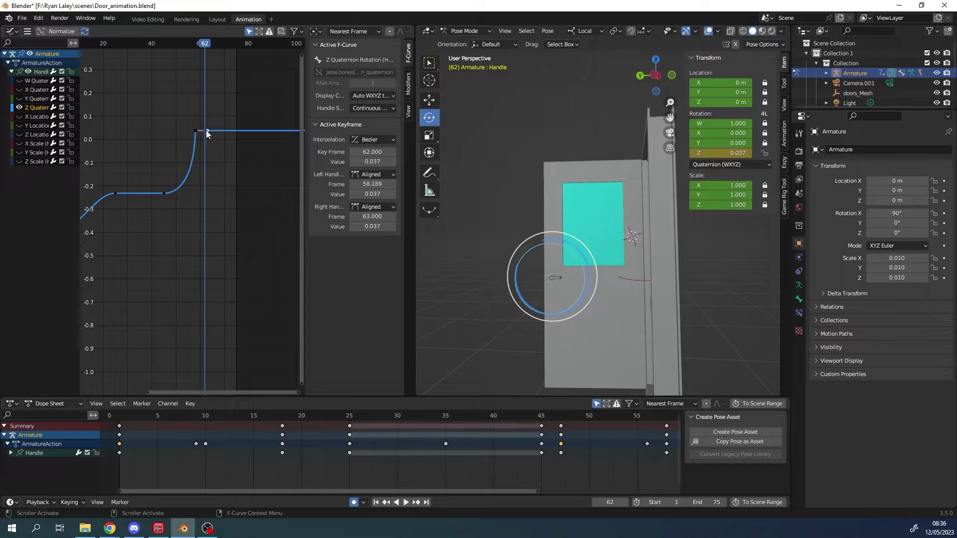
pyautogui.scroll(3, 209, 151)
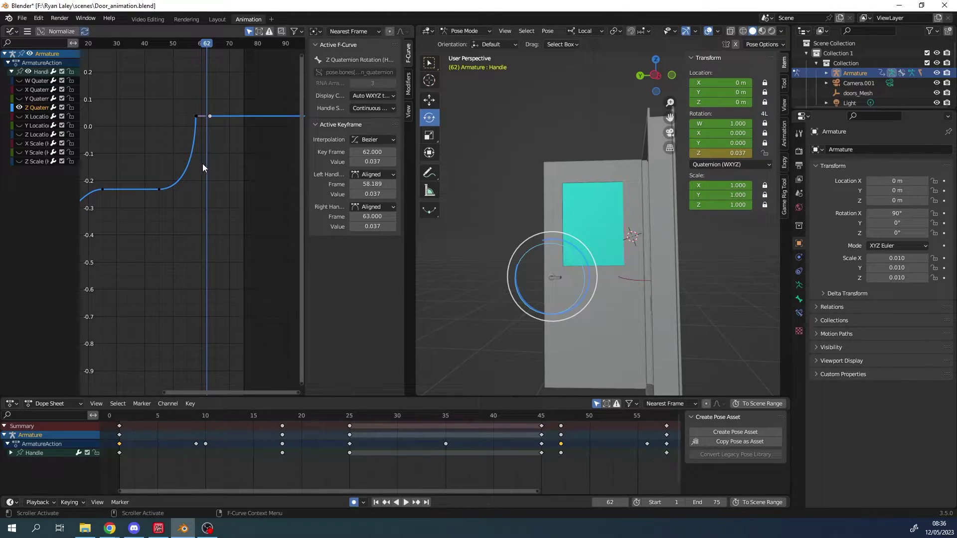
pyautogui.moveTo(238, 118); pyautogui.dragTo(209, 237, button='middle')
pyautogui.click(247, 230)
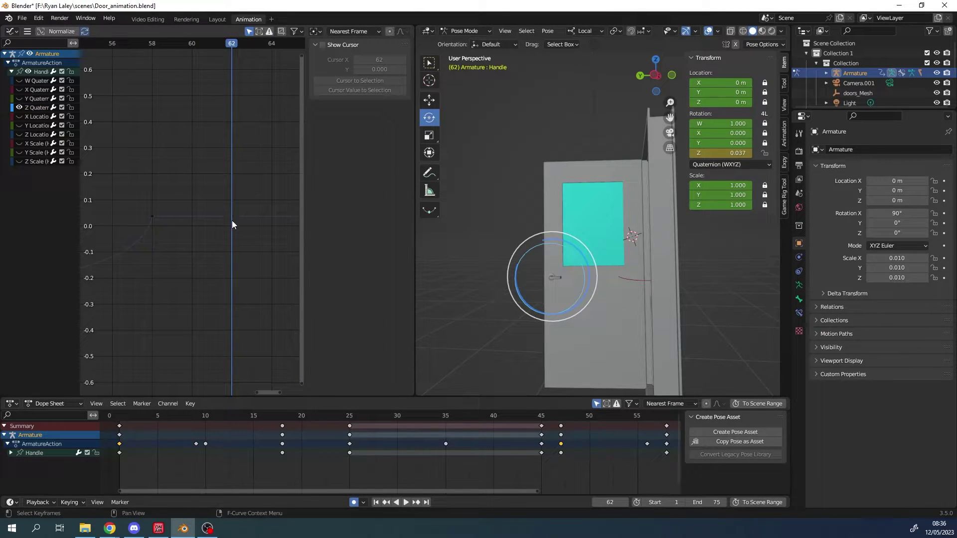
pyautogui.click(232, 216)
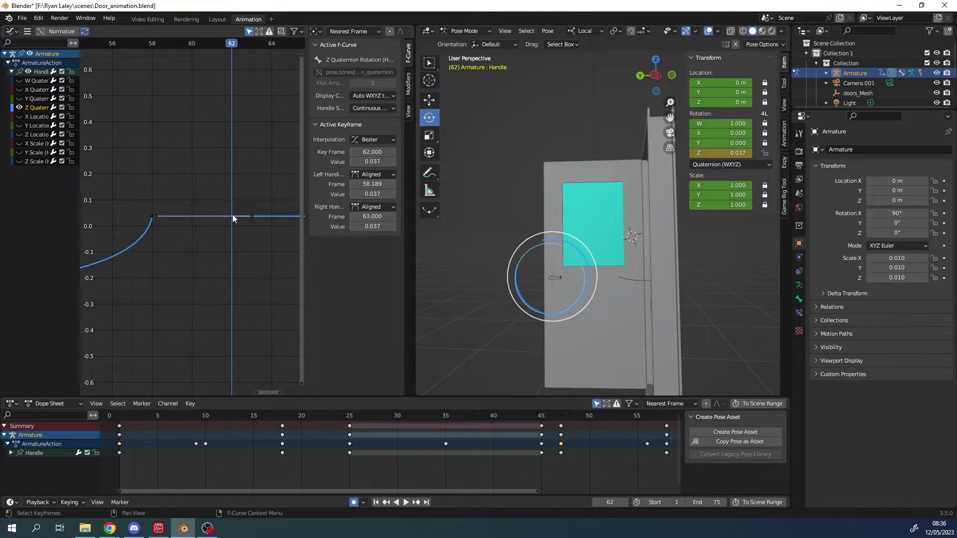
# Step: Move the frame-62 key later in time to frame 66
pyautogui.press('g')
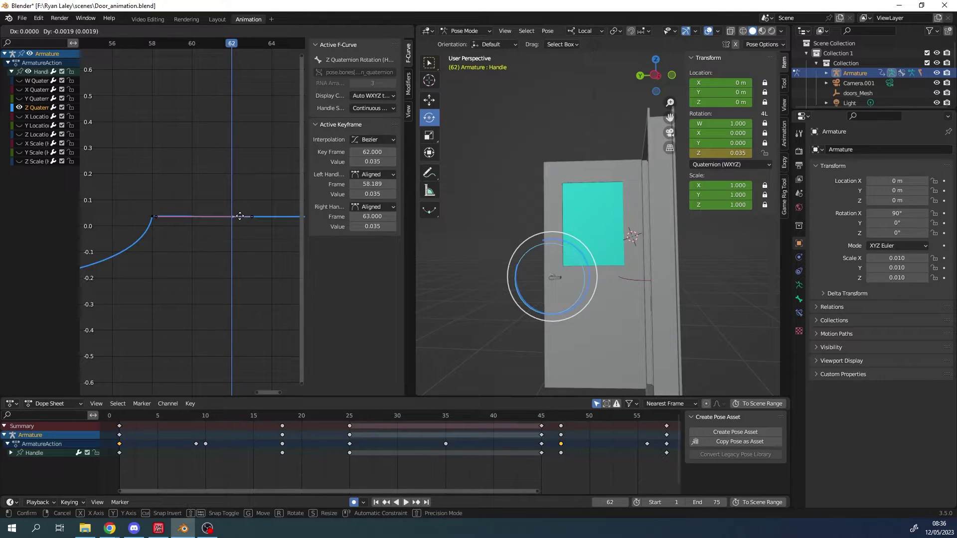
pyautogui.click(299, 216)
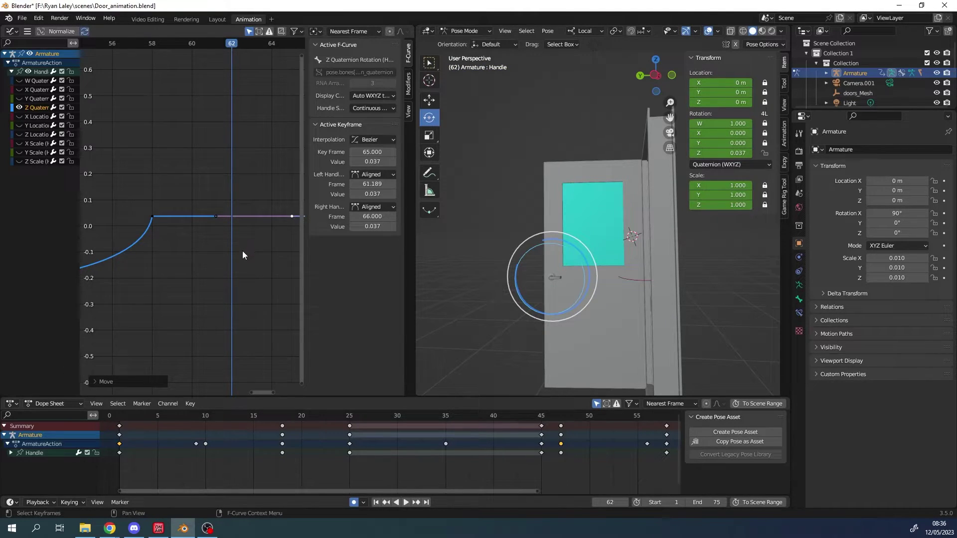
pyautogui.scroll(-3, 242, 255)
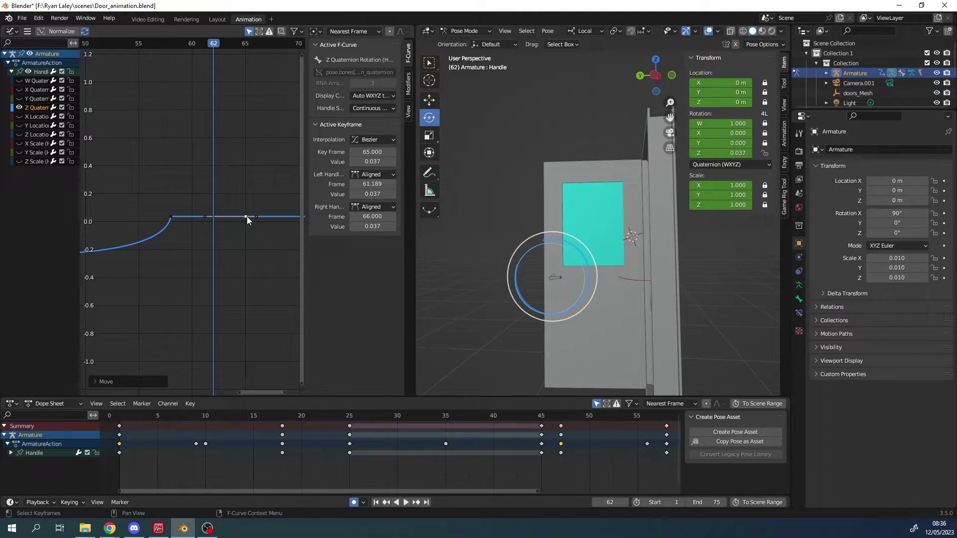
pyautogui.press('g')
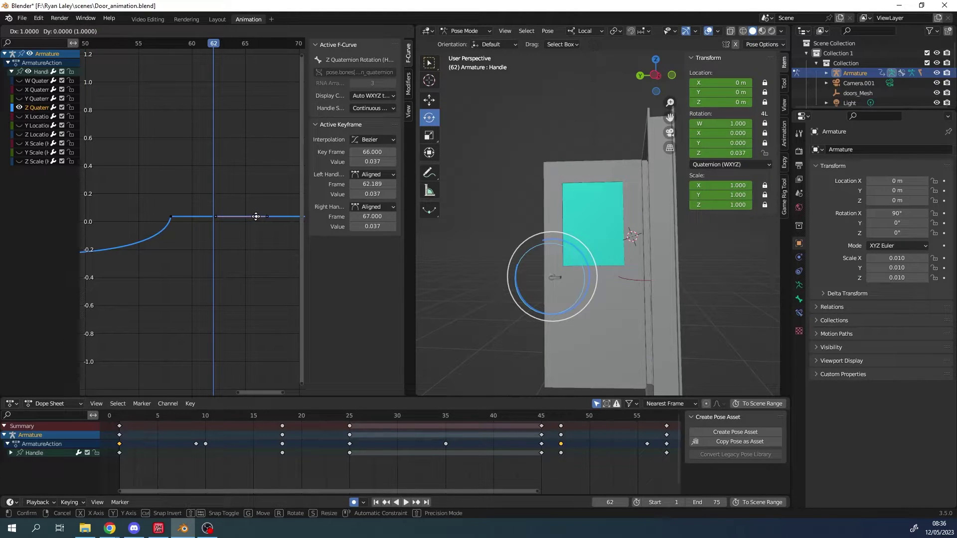
pyautogui.click(252, 223)
pyautogui.click(248, 228)
# Step: Lower the frame-66 key slightly to 0.037
pyautogui.click(256, 217)
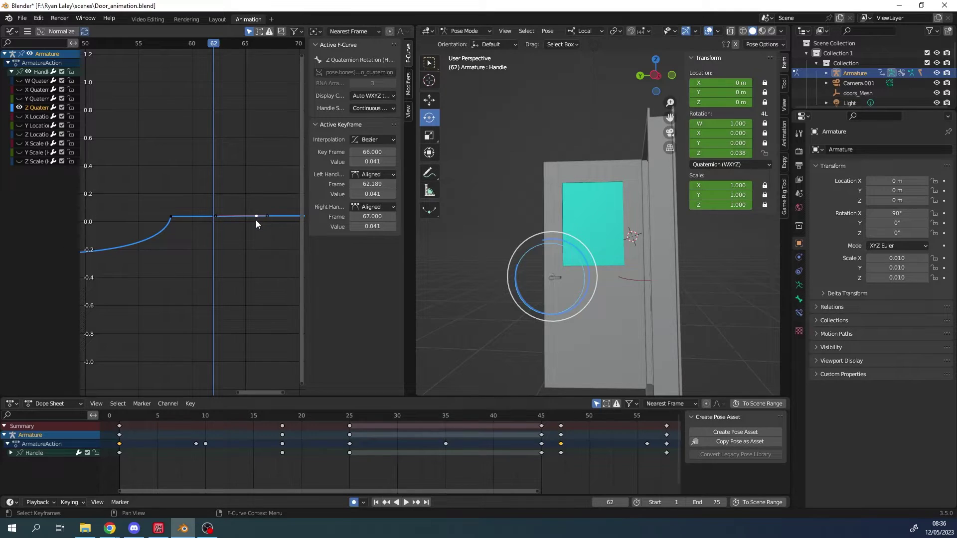
pyautogui.press('g')
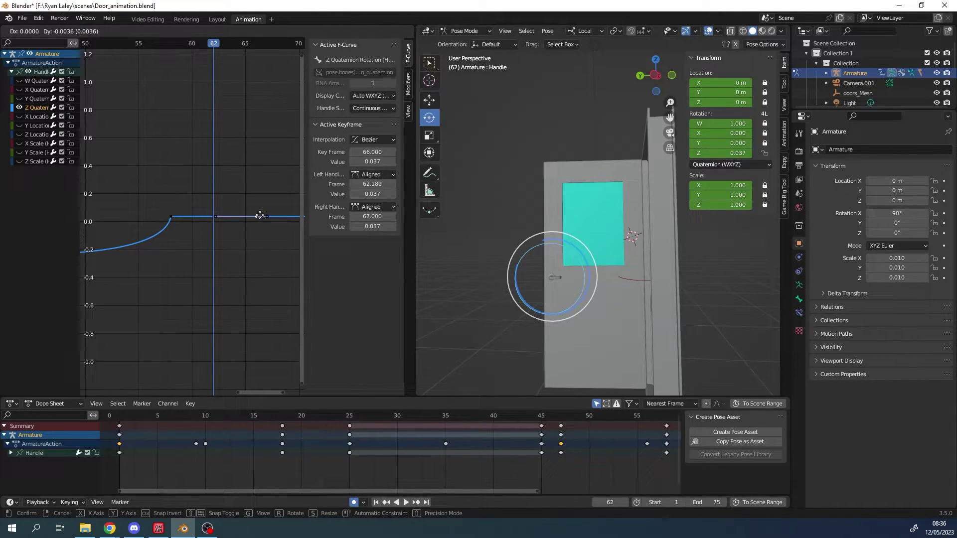
pyautogui.click(259, 216)
pyautogui.click(259, 231)
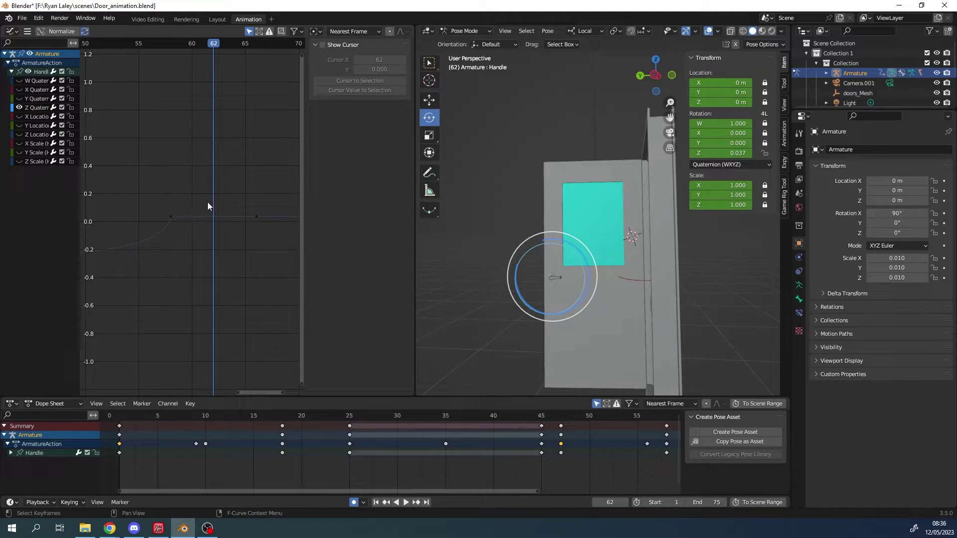
# Step: Insert a key at frame 62 on the Z Quaternion curve and drag it down to -0.052
pyautogui.click(197, 215)
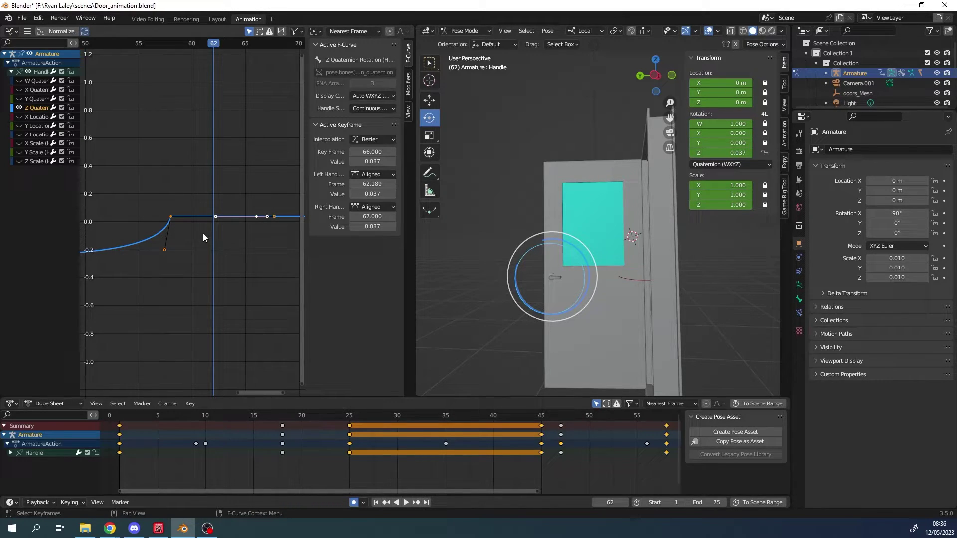
pyautogui.press('i')
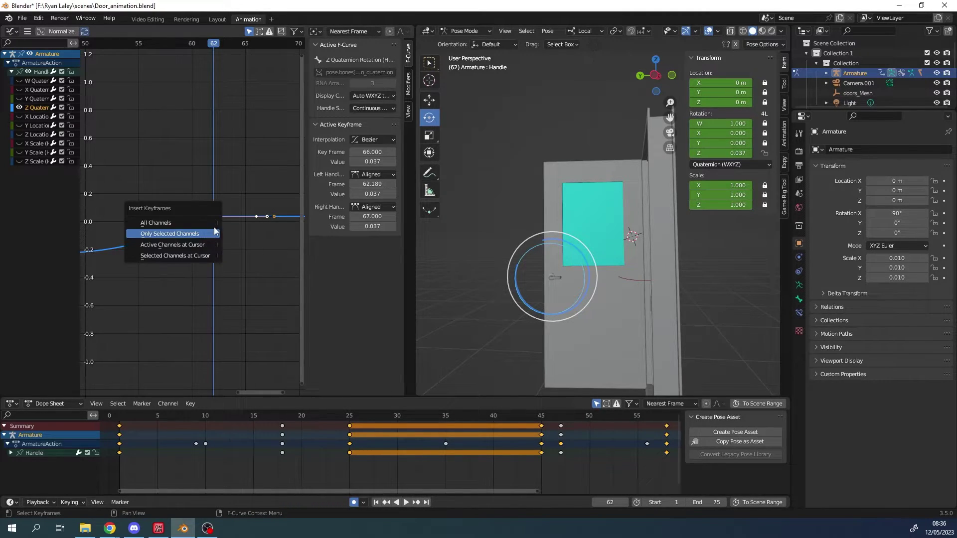
pyautogui.click(193, 245)
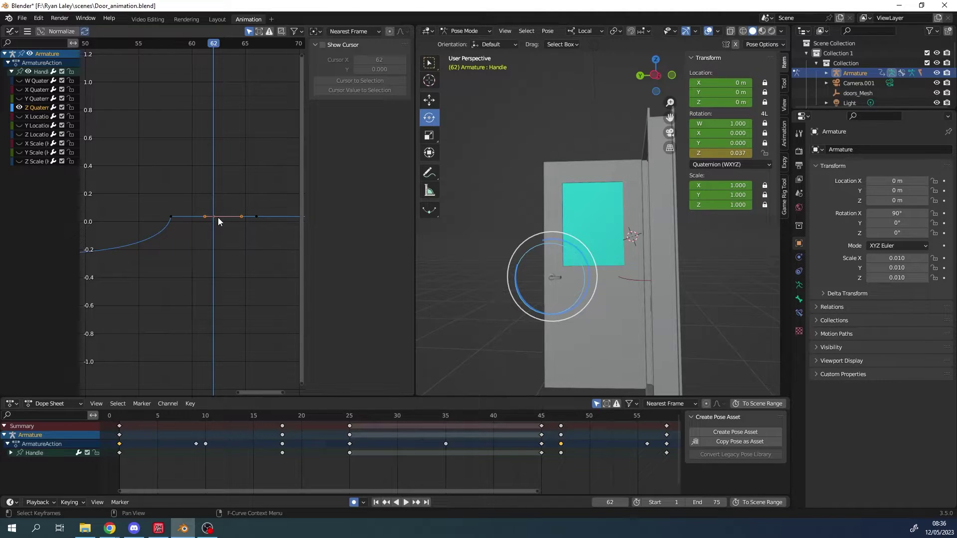
pyautogui.press('g')
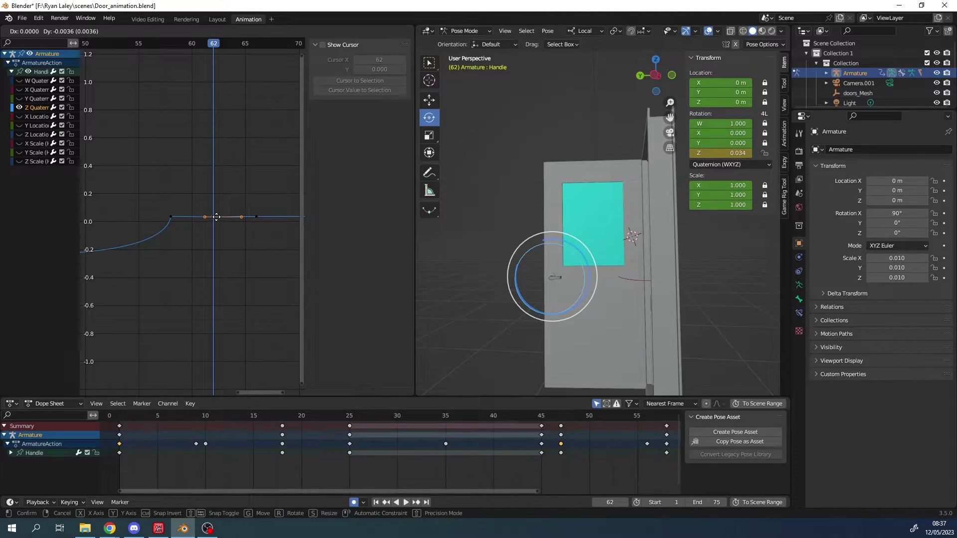
pyautogui.press('y')
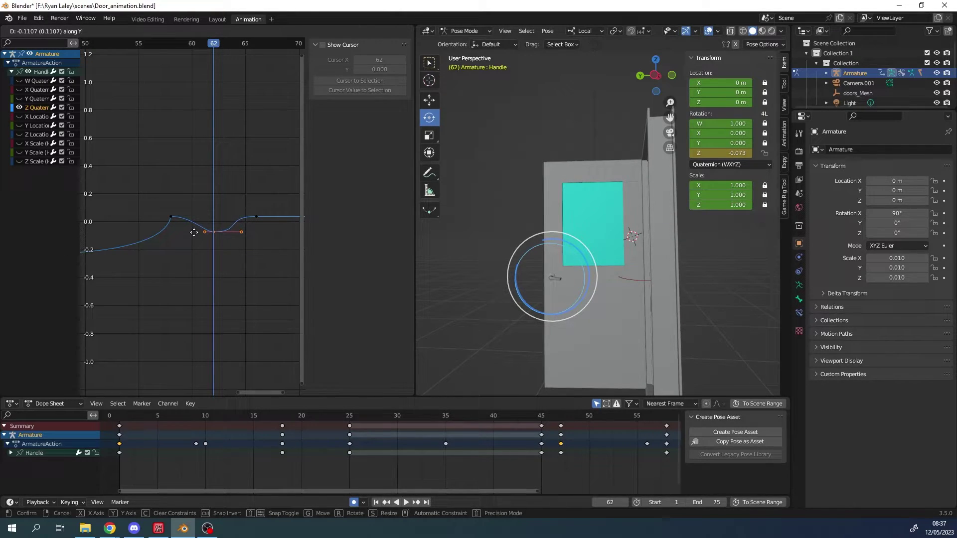
pyautogui.press('y')
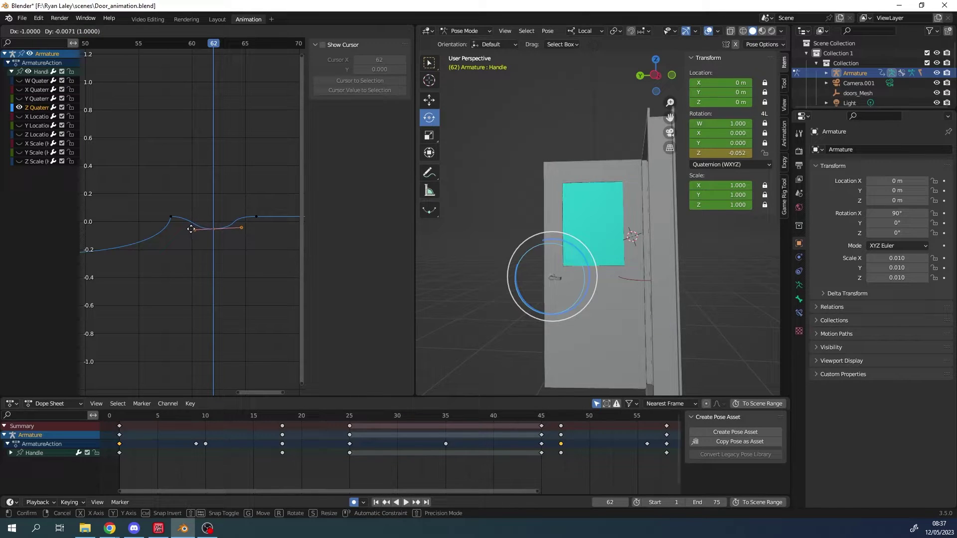
pyautogui.click(187, 228)
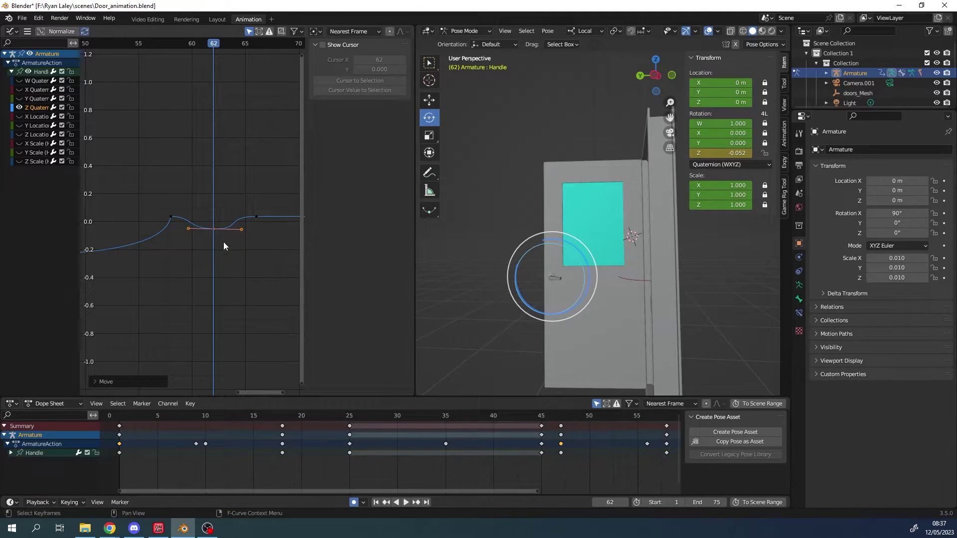
pyautogui.press('g')
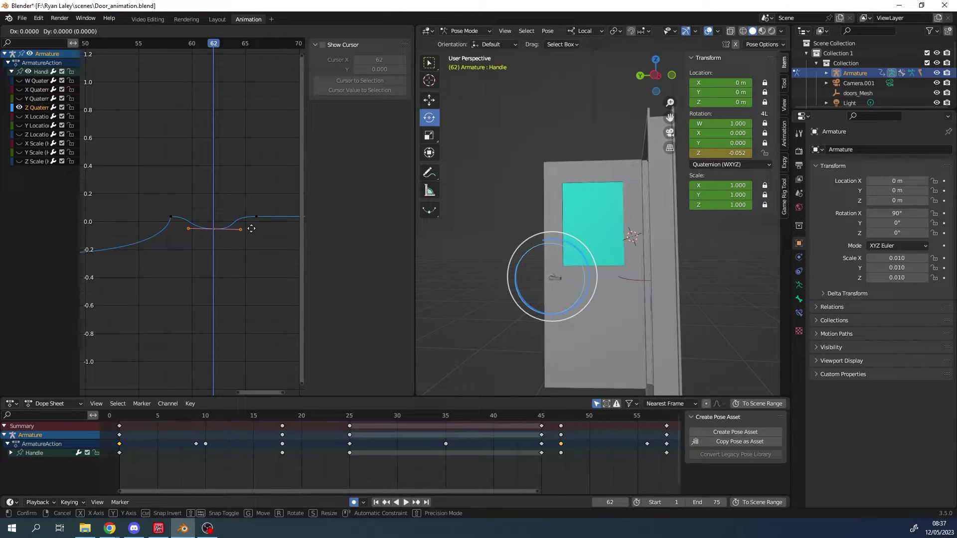
# Step: Angle the dip key's handle and tilt the frame-58 peak key's handle downward
pyautogui.click(289, 226)
pyautogui.click(185, 210)
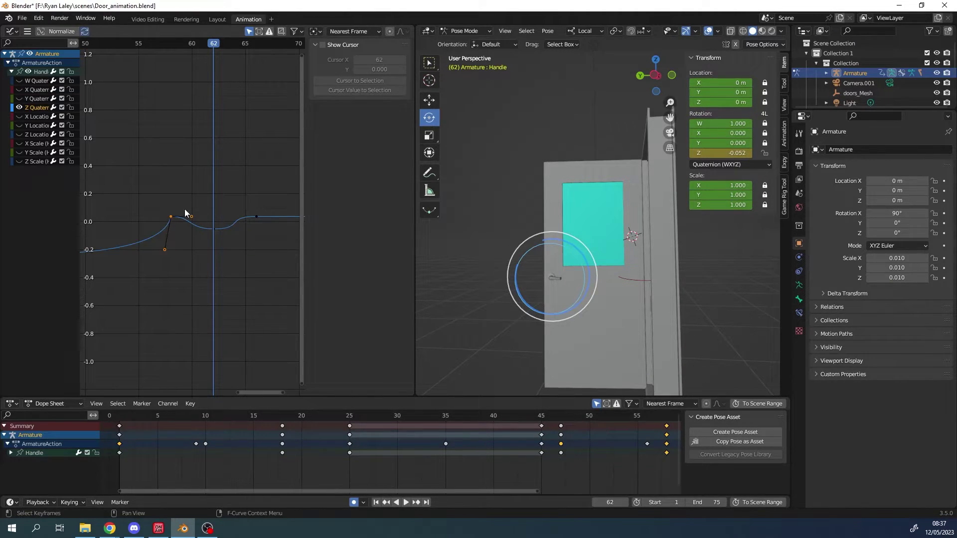
pyautogui.press('g')
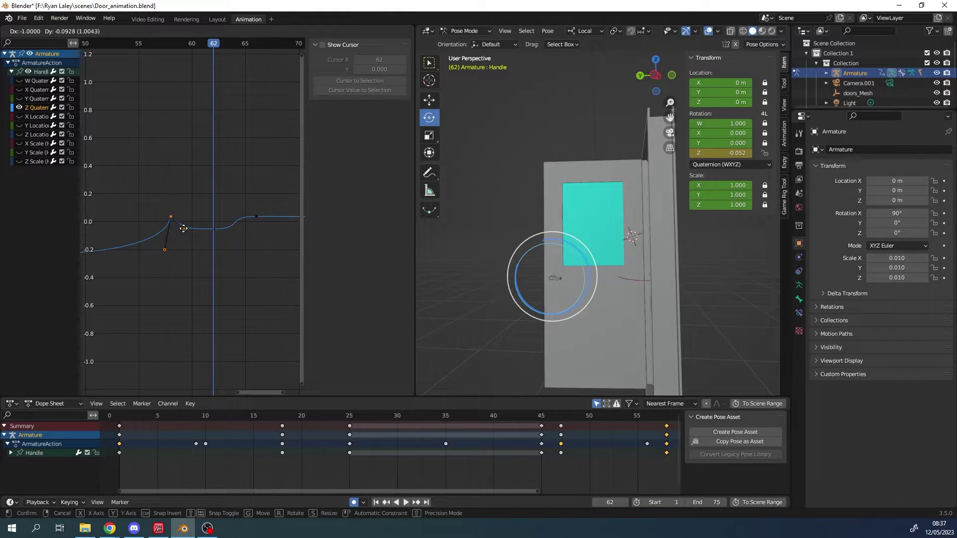
pyautogui.click(184, 225)
# Step: Set the frame-66 key's Left Handle to Free and pull it right and down
pyautogui.click(256, 217)
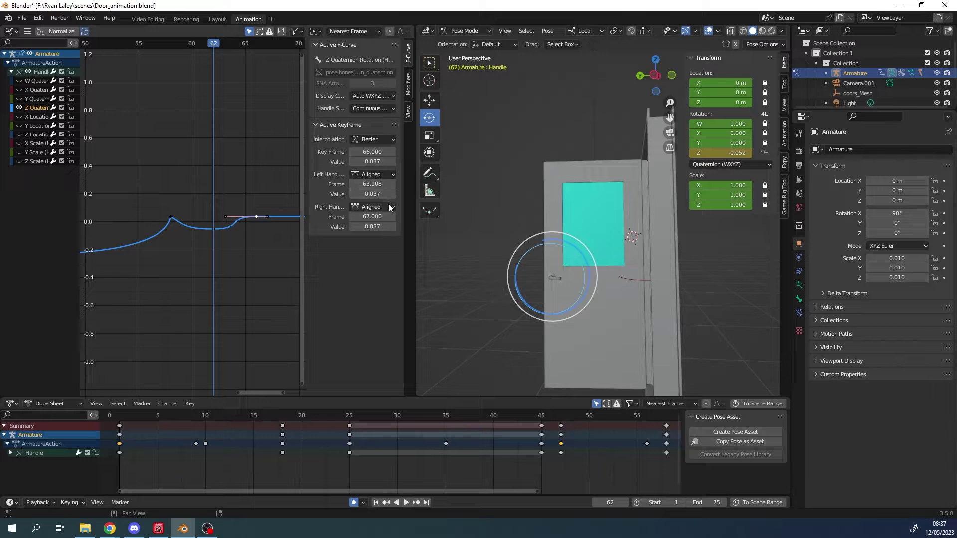
pyautogui.click(373, 174)
pyautogui.click(369, 184)
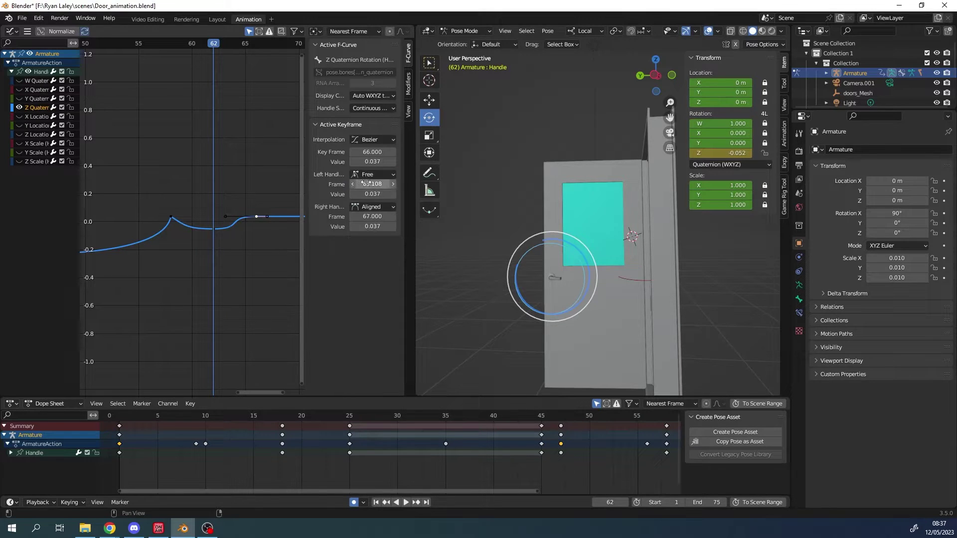
pyautogui.moveTo(225, 220); pyautogui.dragTo(248, 223)
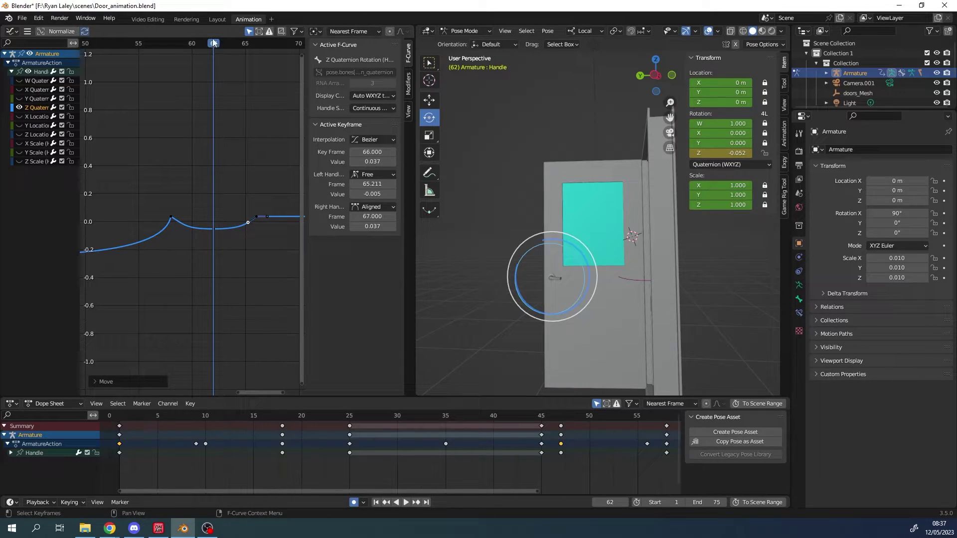
# Step: Slide the dip key earlier, constrained to time, to frame 60
pyautogui.moveTo(213, 43); pyautogui.dragTo(191, 44)
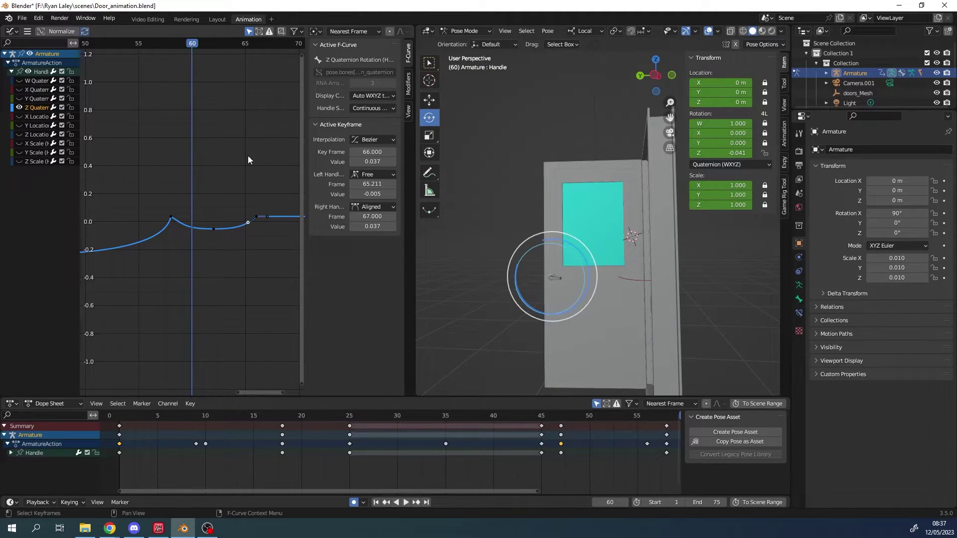
pyautogui.click(213, 228)
pyautogui.click(187, 229)
pyautogui.moveTo(214, 228); pyautogui.dragTo(180, 229)
pyautogui.press('x')
pyautogui.press('x')
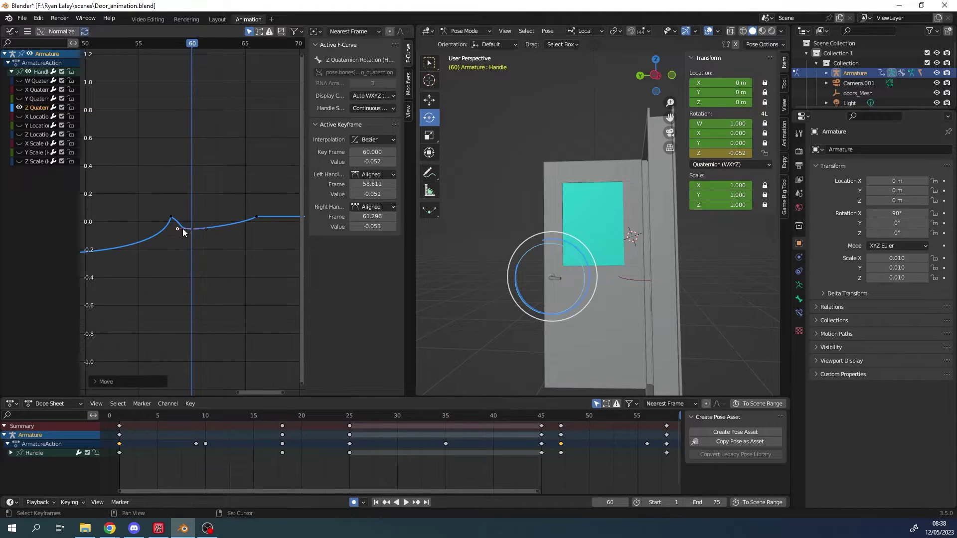
# Step: Raise the peak's right handle and move the settle key earlier to frame 62
pyautogui.click(171, 217)
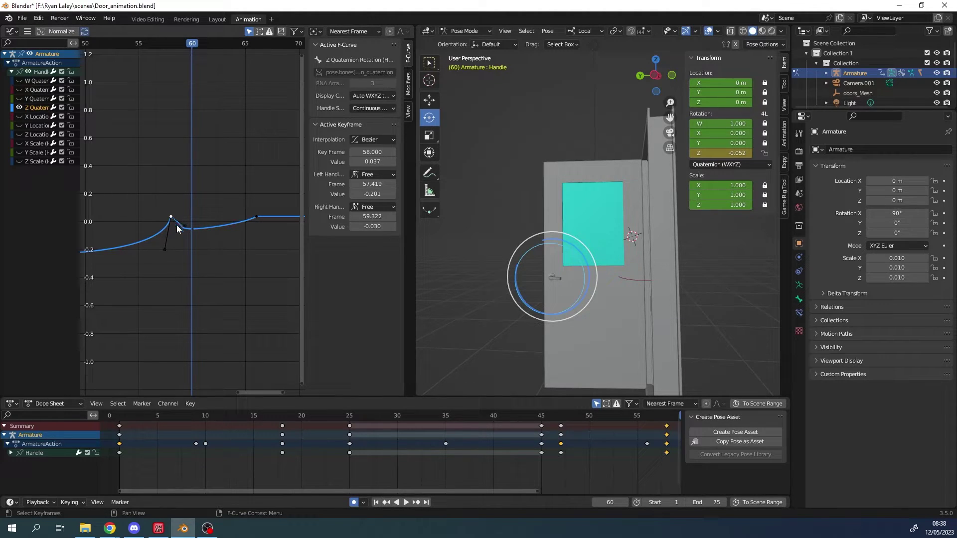
pyautogui.moveTo(185, 229); pyautogui.dragTo(175, 223)
pyautogui.click(256, 217)
pyautogui.press('g')
pyautogui.press('x')
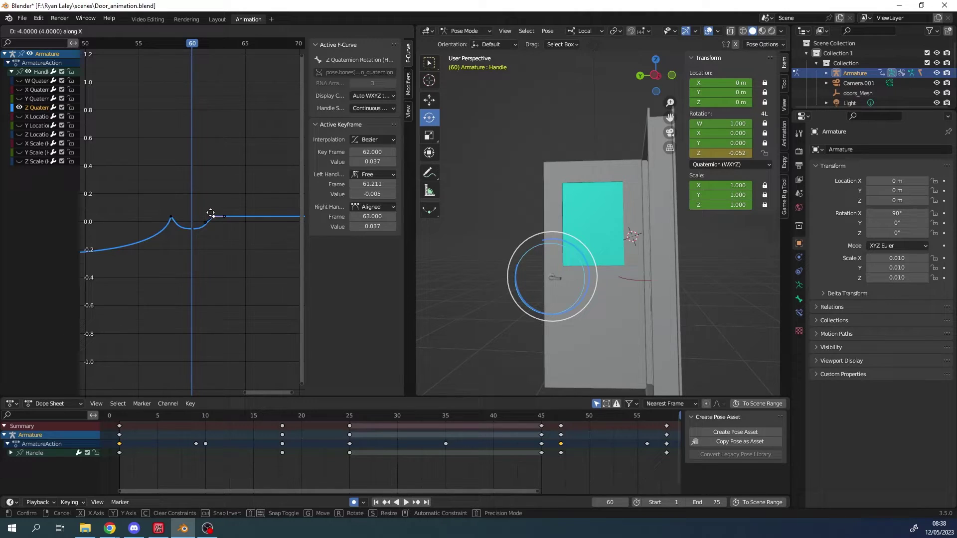
pyautogui.click(210, 214)
pyautogui.press('Right')
pyautogui.press('Right')
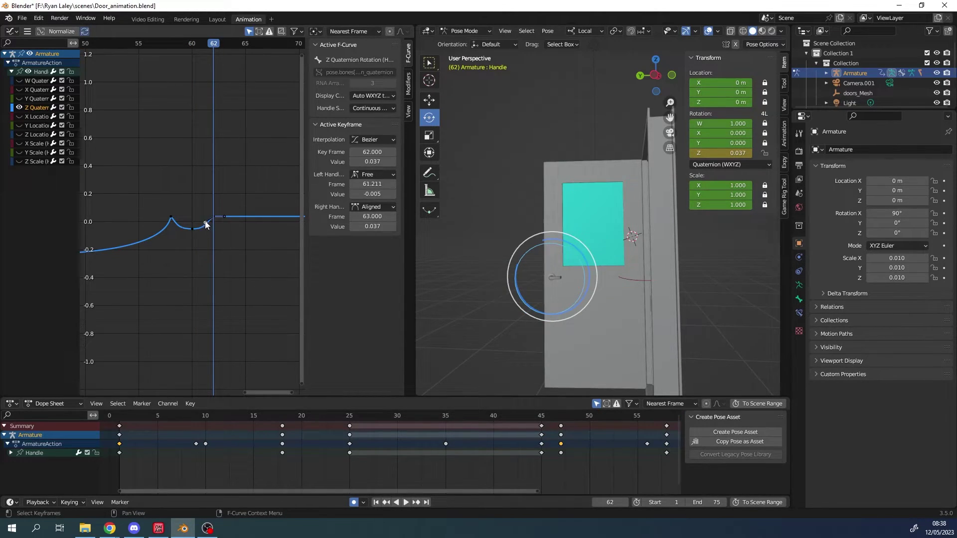
pyautogui.moveTo(204, 220); pyautogui.dragTo(212, 223)
# Step: Raise the dip key's value and lift the surrounding handles to soften the bounce
pyautogui.scroll(1, 208, 250)
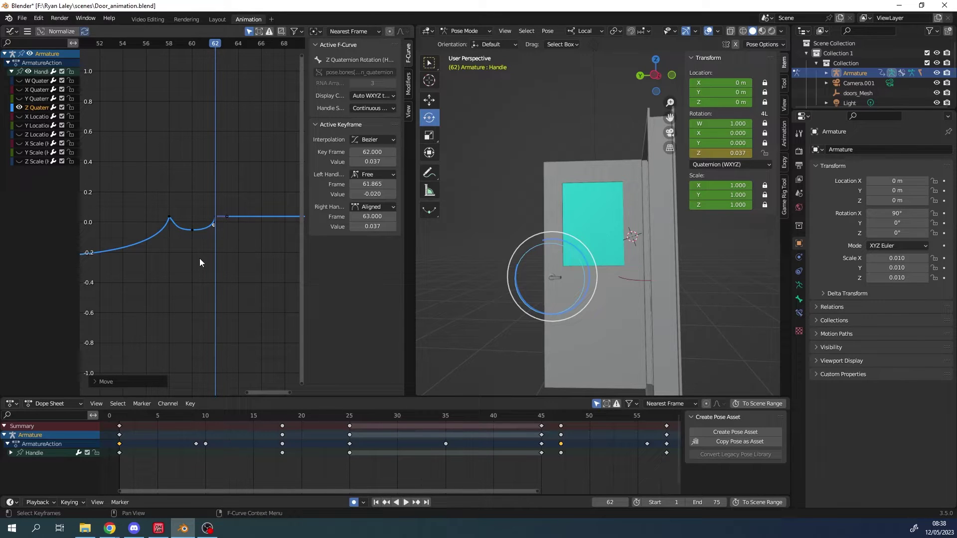
pyautogui.moveTo(196, 250)
pyautogui.keyDown('ctrl'); pyautogui.mouseDown(button='middle')
pyautogui.moveTo(203, 278)
pyautogui.moveTo(214, 188)
pyautogui.moveTo(199, 264)
pyautogui.mouseUp(button='middle'); pyautogui.keyUp('ctrl')
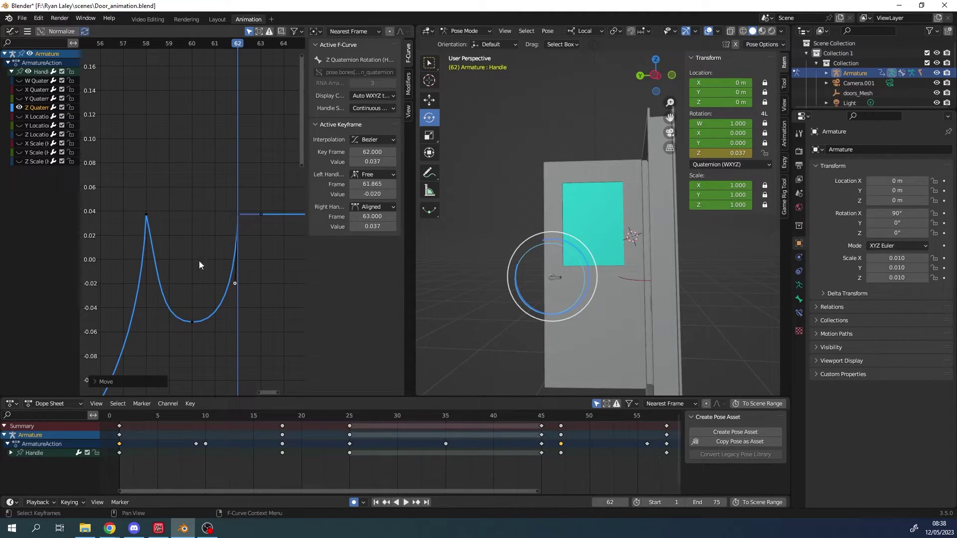
pyautogui.click(197, 321)
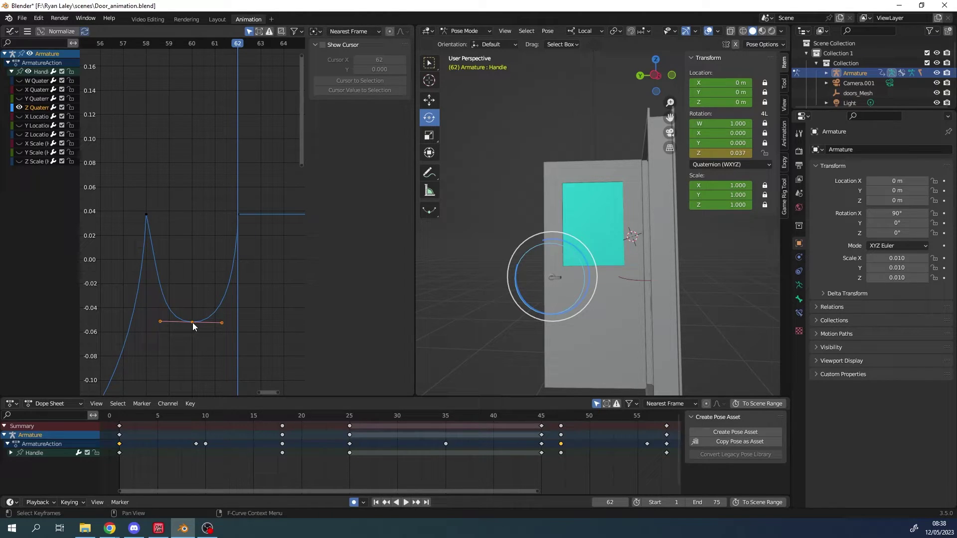
pyautogui.press('g')
pyautogui.press('y')
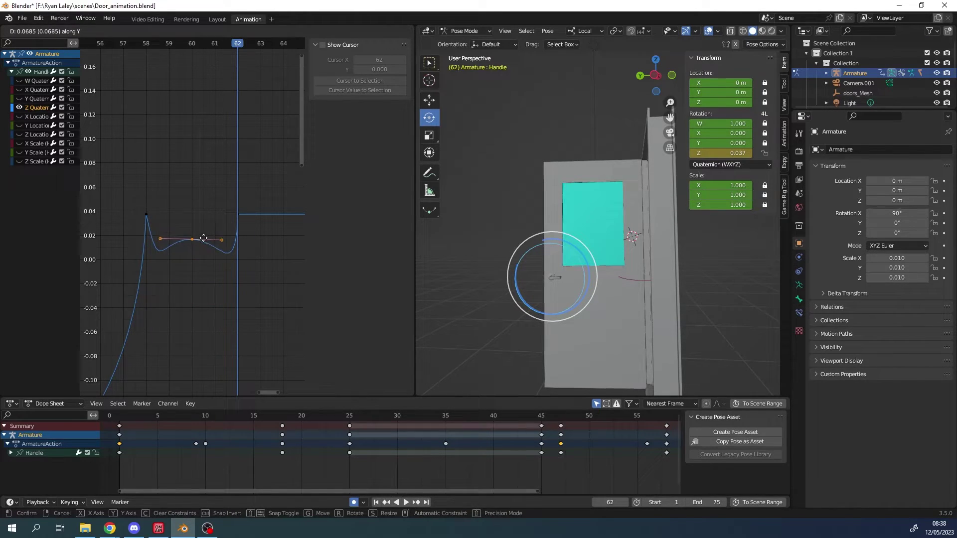
pyautogui.click(201, 246)
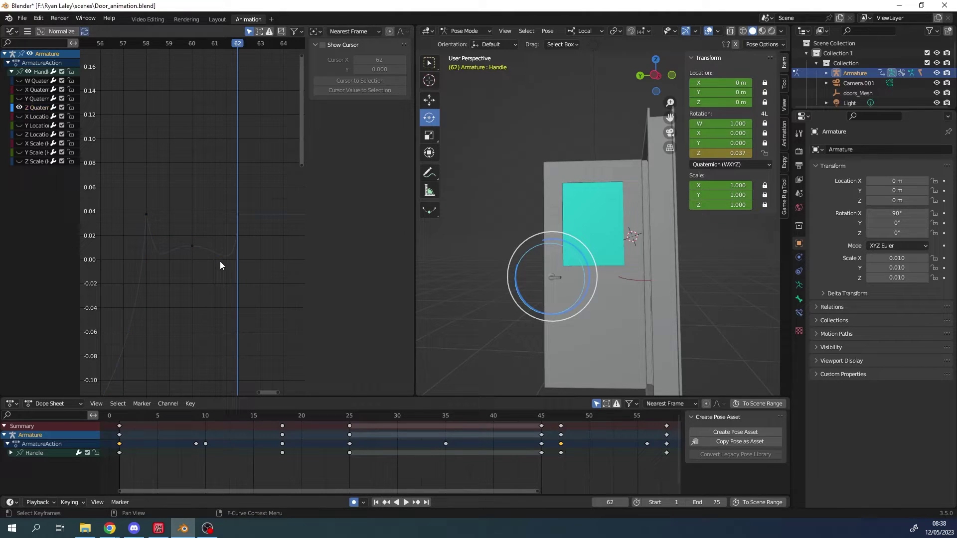
pyautogui.click(146, 215)
pyautogui.moveTo(160, 280); pyautogui.dragTo(166, 231)
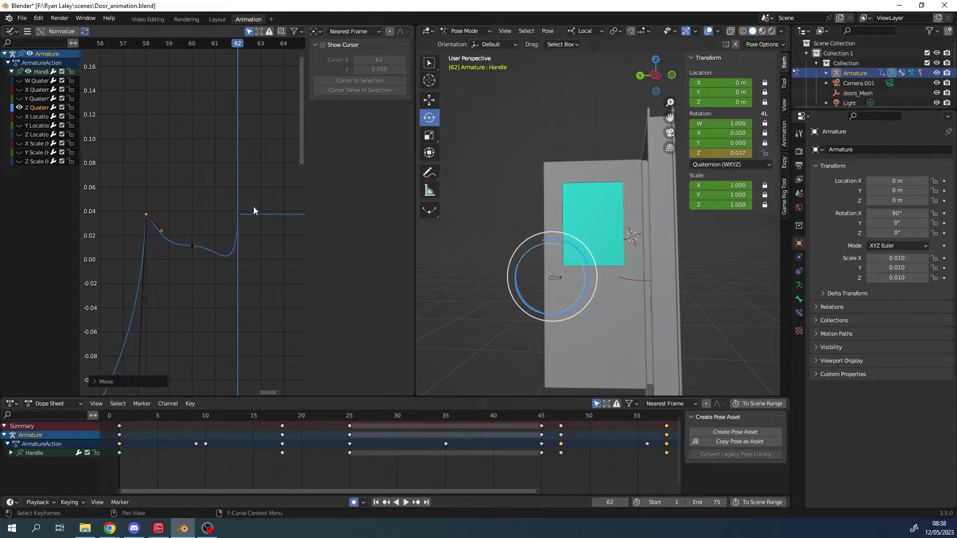
pyautogui.click(238, 214)
pyautogui.moveTo(235, 284); pyautogui.dragTo(216, 239)
pyautogui.click(183, 251)
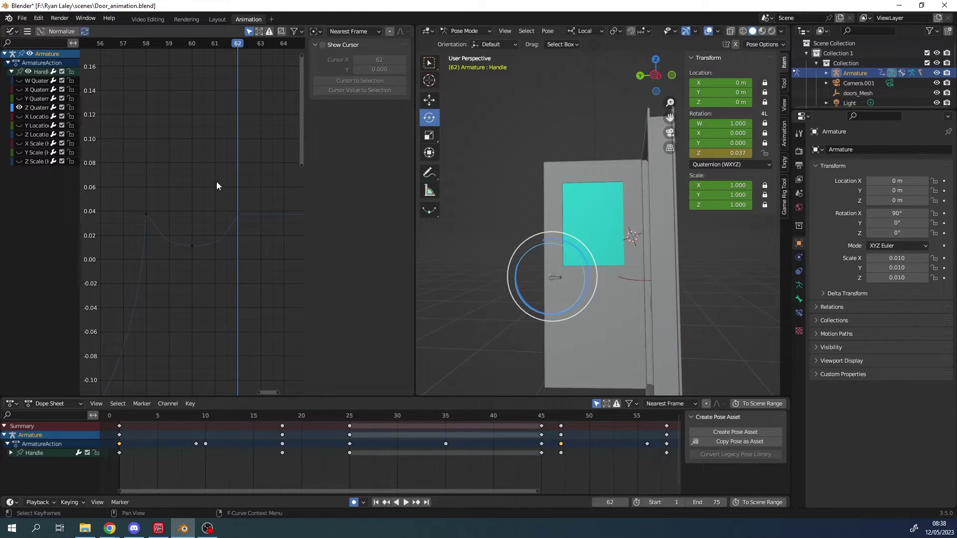
# Step: Select the handle's rotation keys and play the animation from an early frame
pyautogui.moveTo(272, 170); pyautogui.dragTo(136, 266)
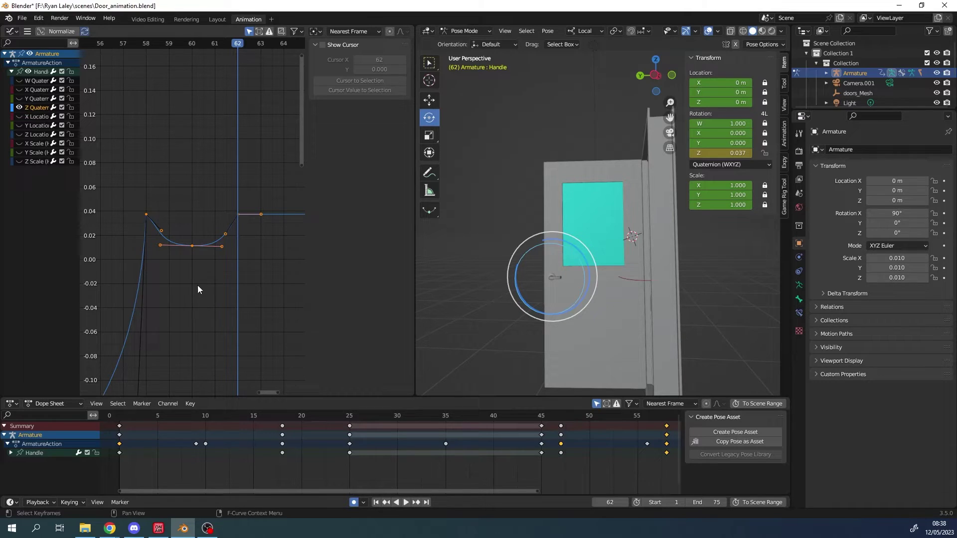
pyautogui.press('space')
pyautogui.moveTo(429, 409); pyautogui.dragTo(195, 409)
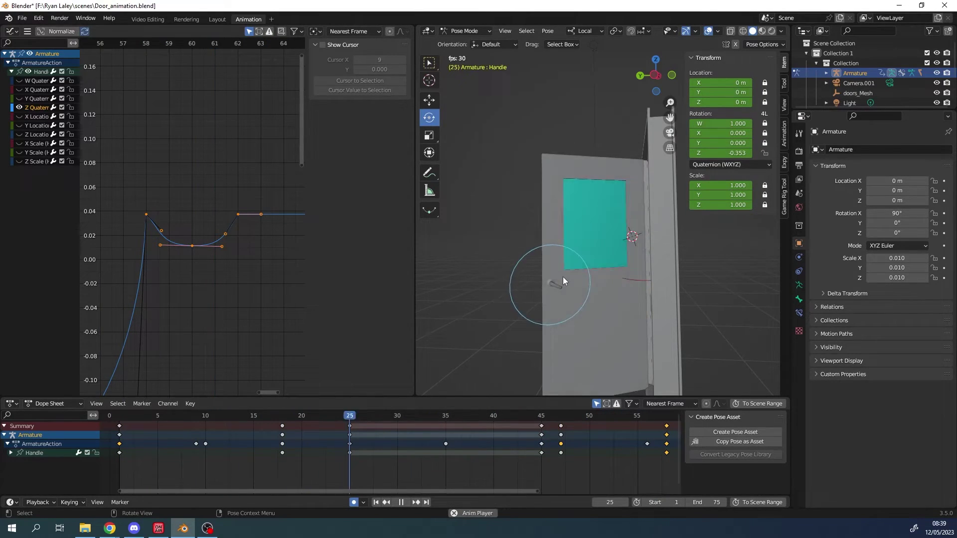
# Step: Stop playback, drag the middle bounce key lower for a deeper dip, then undo it
pyautogui.press('space')
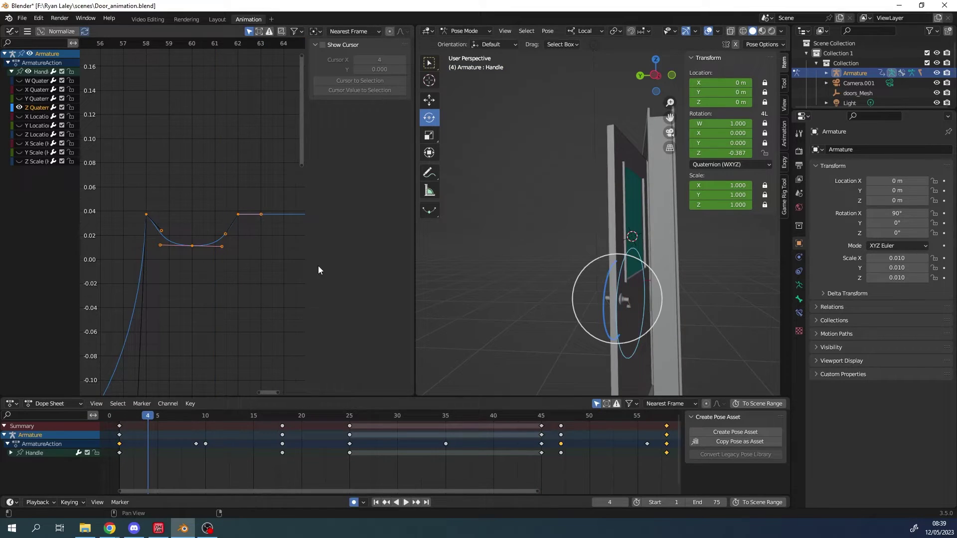
pyautogui.click(192, 245)
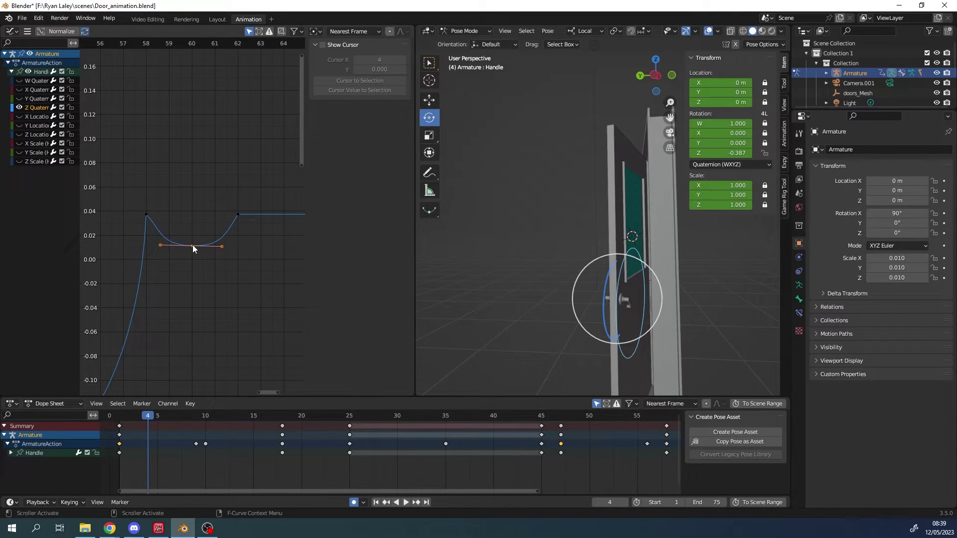
pyautogui.press('g')
pyautogui.press('y')
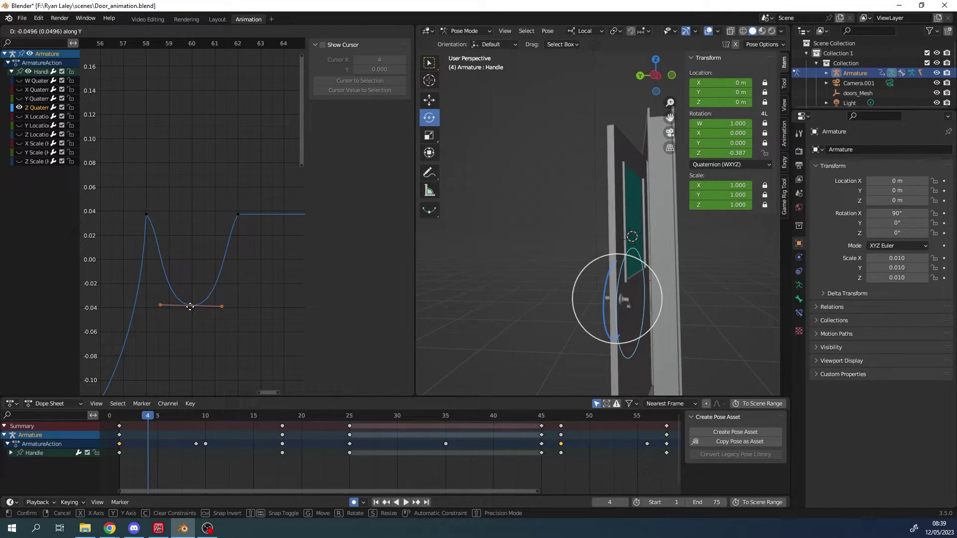
pyautogui.click(189, 306)
pyautogui.hotkey('ctrl', 'z')
# Step: Rescale the graph view and box-select the bounce keys near frames 57–63
pyautogui.scroll(-4, 207, 246)
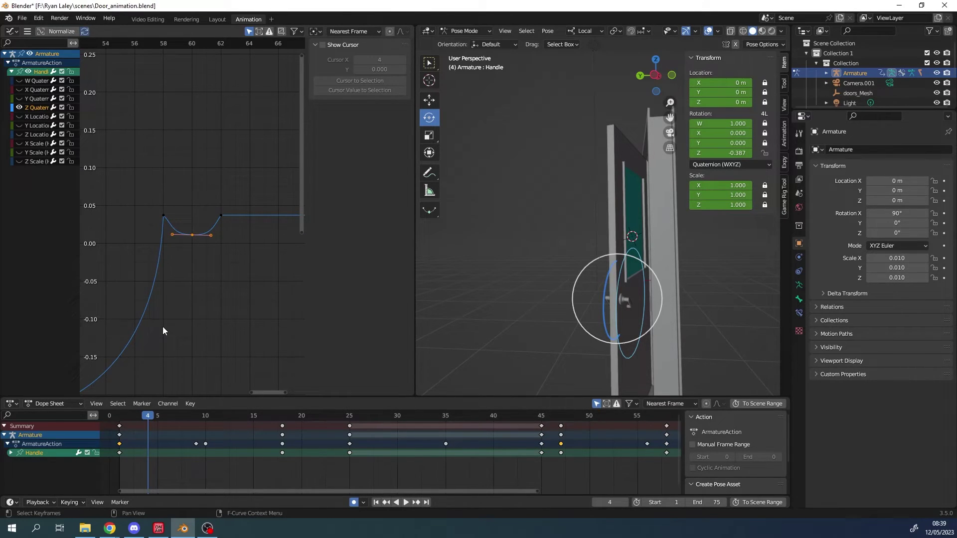
pyautogui.keyDown('ctrl'); pyautogui.moveTo(161, 327); pyautogui.dragTo(134, 316, button='middle'); pyautogui.keyUp('ctrl')
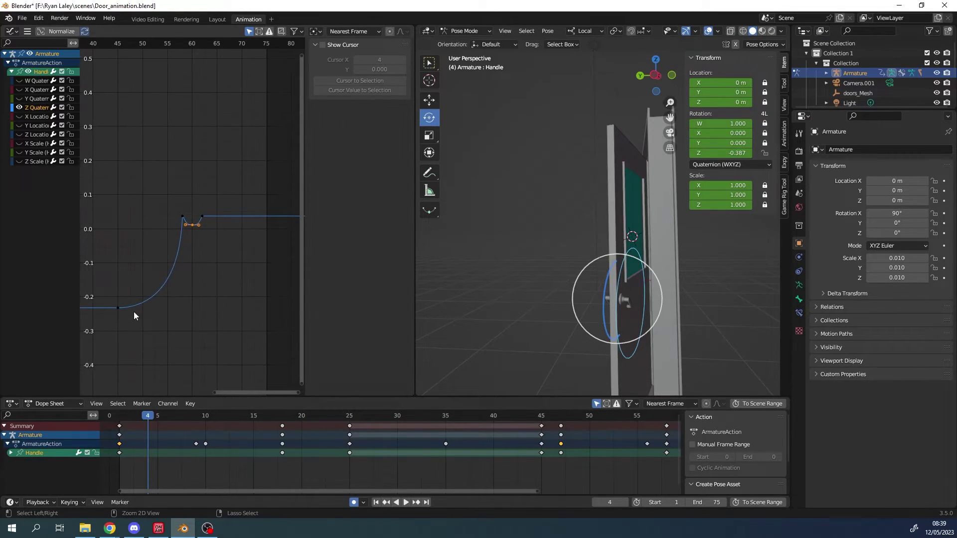
pyautogui.moveTo(239, 185); pyautogui.dragTo(185, 222)
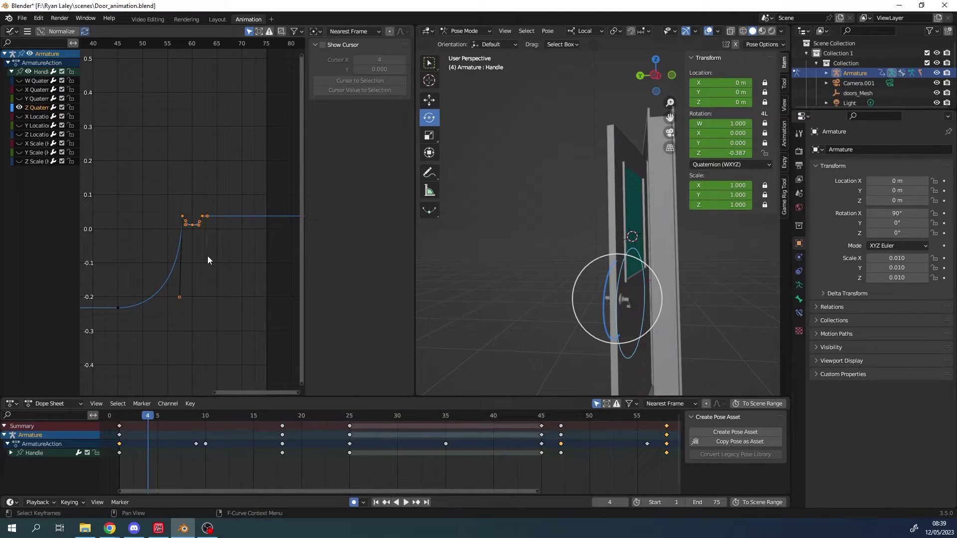
# Step: Rotate the bounce keys about 5°, then try a vertical squash and undo it
pyautogui.press('r')
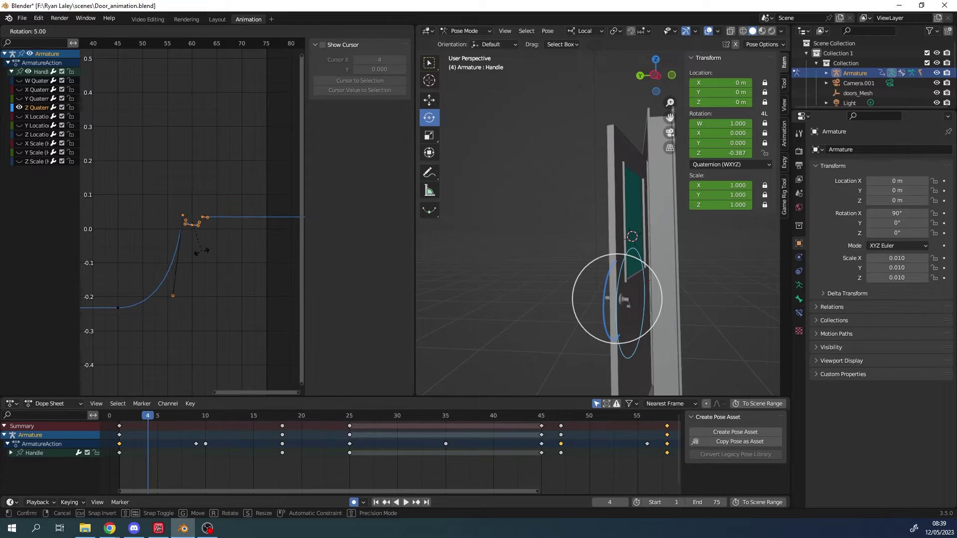
pyautogui.click(223, 260)
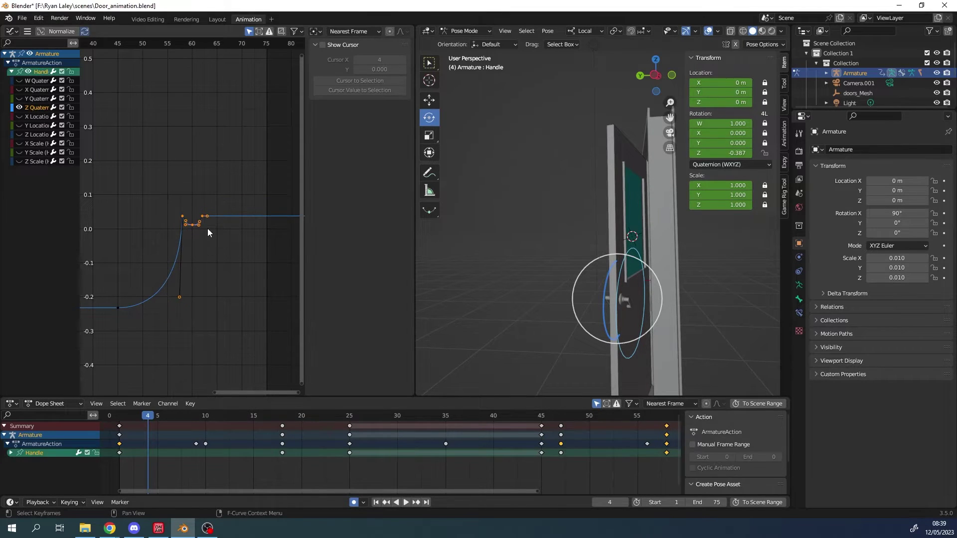
pyautogui.press('s')
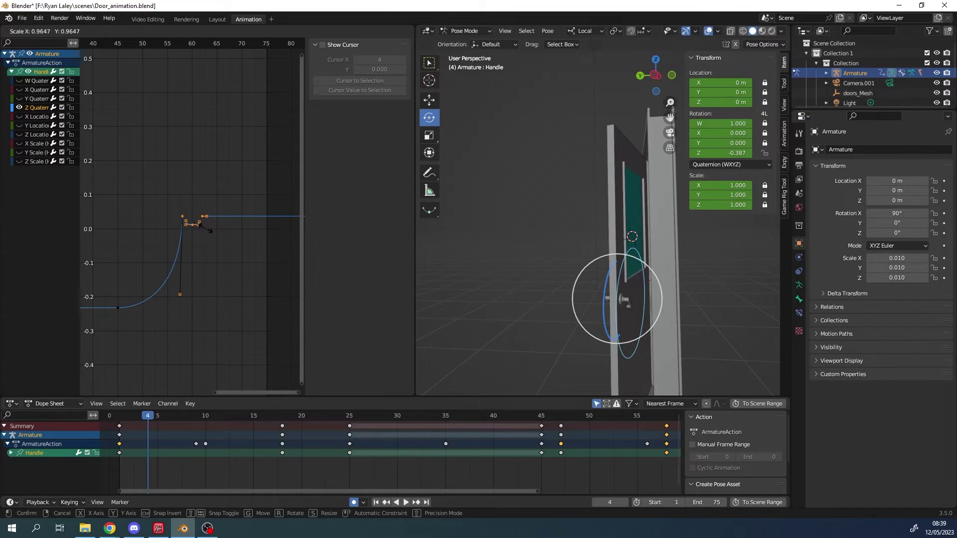
pyautogui.press('y')
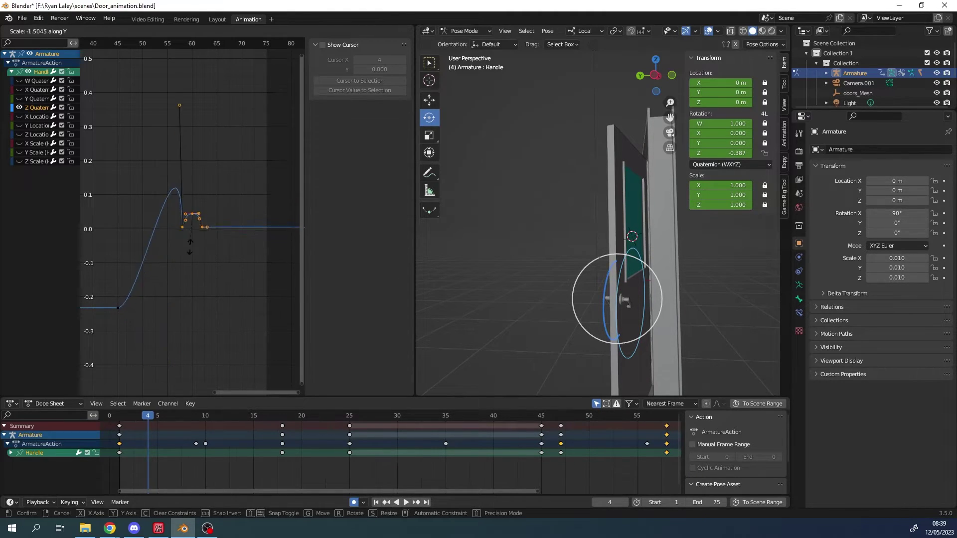
pyautogui.click(201, 244)
pyautogui.hotkey('ctrl', 'z')
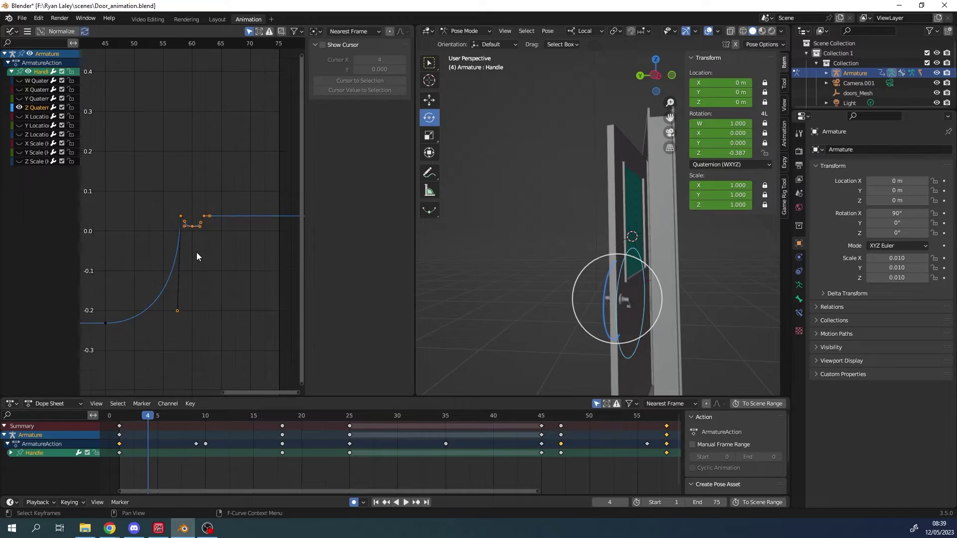
# Step: Select the middle and frame-58 peak keys and scale their values about 2.4 times
pyautogui.click(210, 241)
pyautogui.scroll(3, 203, 244)
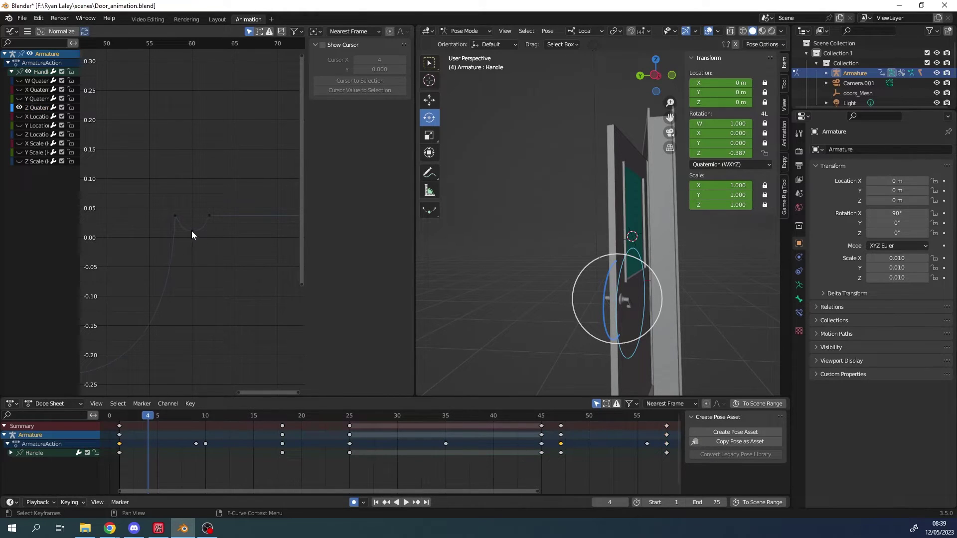
pyautogui.click(191, 232)
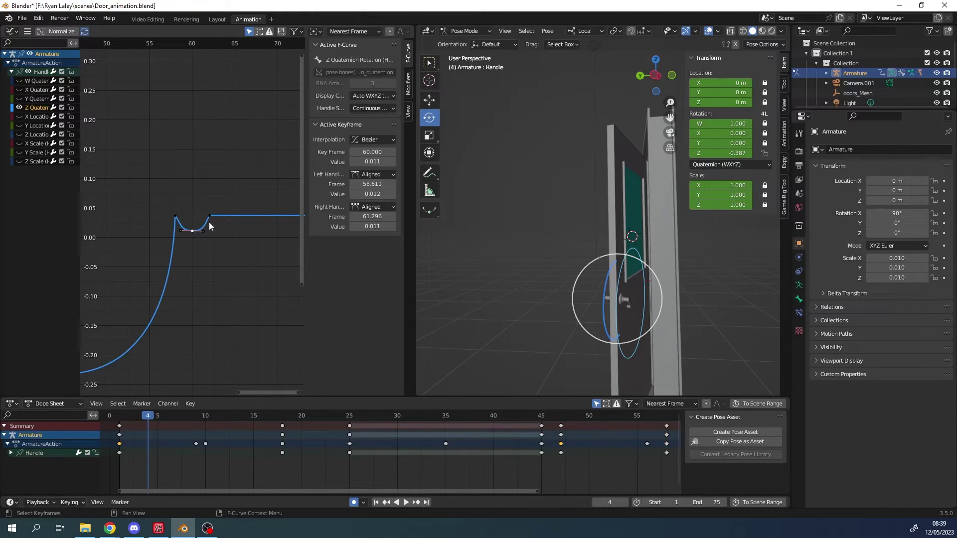
pyautogui.keyDown('shift'); pyautogui.click(175, 216); pyautogui.keyUp('shift')
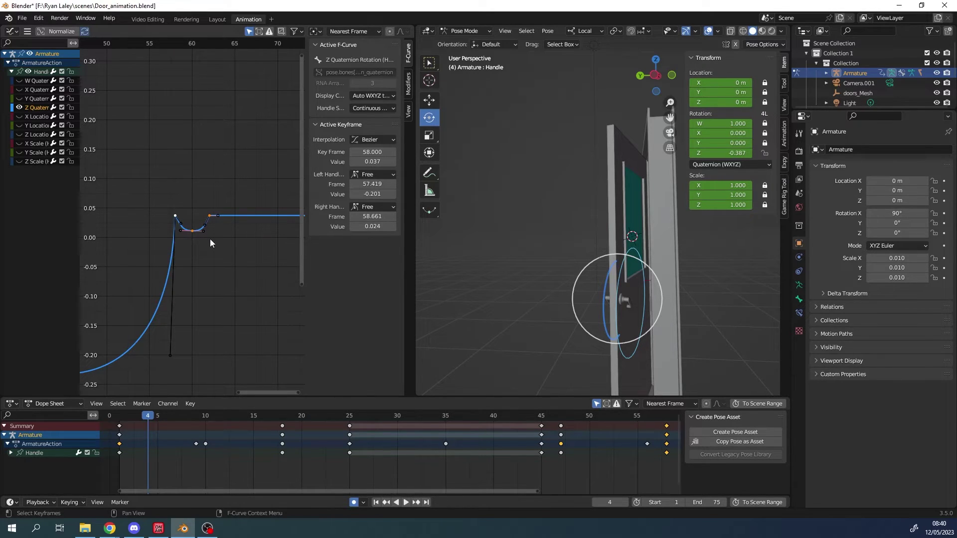
pyautogui.press('s')
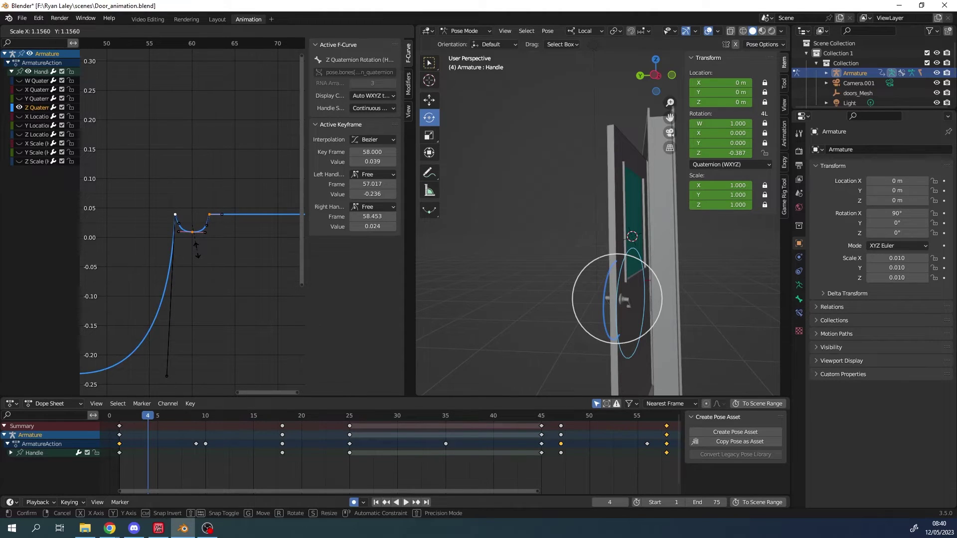
pyautogui.press('y')
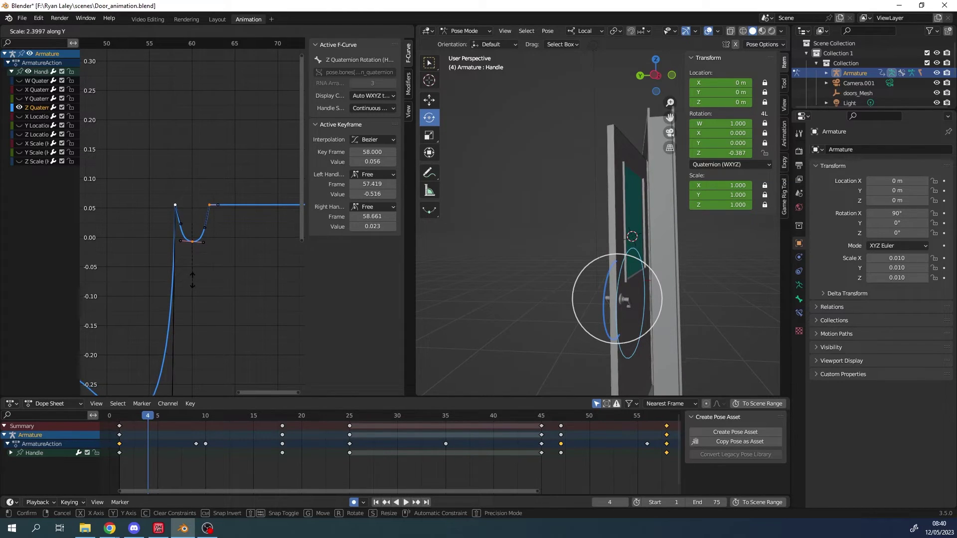
pyautogui.click(196, 277)
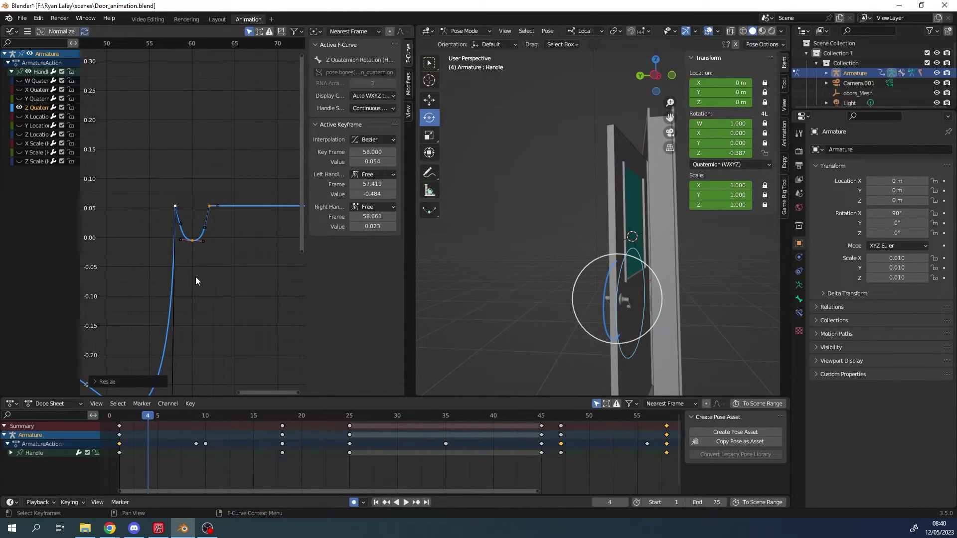
# Step: Move the bounce keys down so the peak sits near zero, then select the top key
pyautogui.press('g')
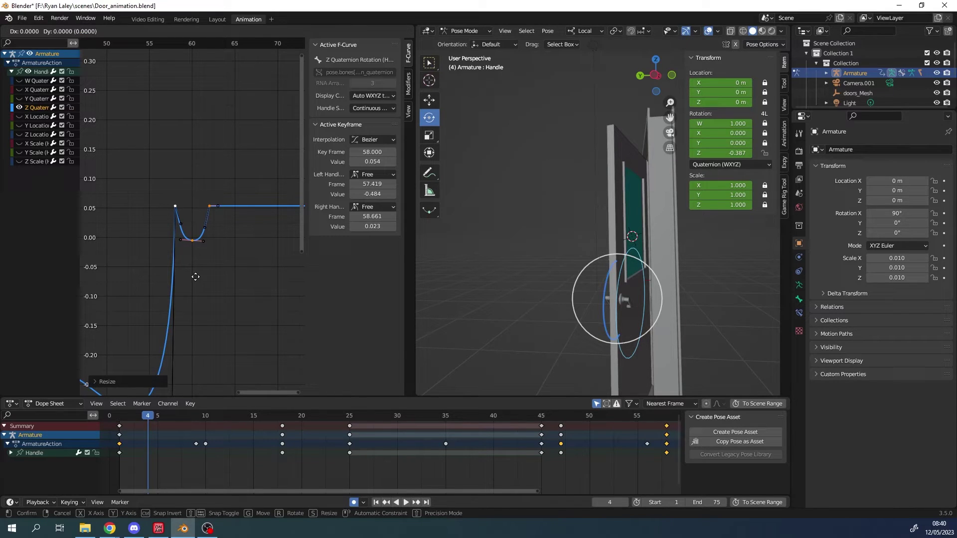
pyautogui.press('y')
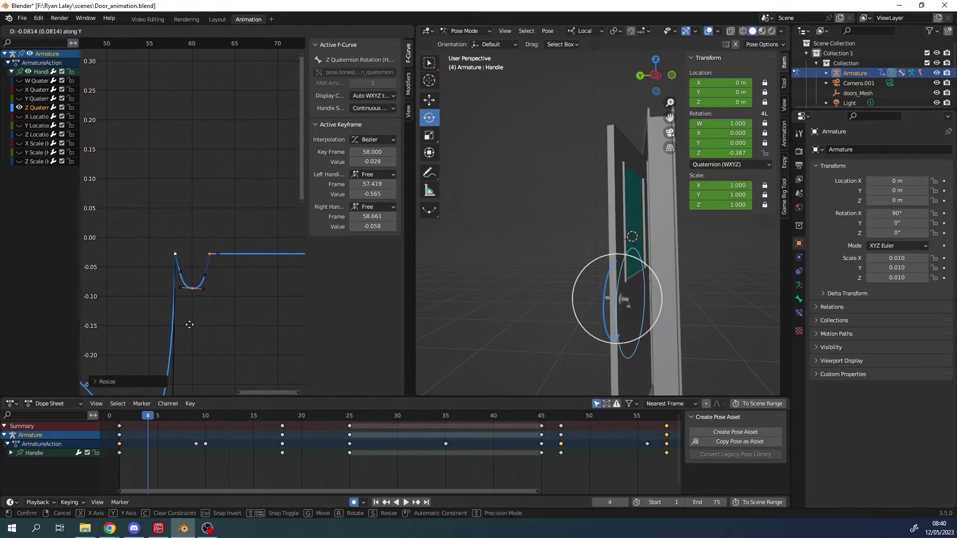
pyautogui.click(189, 309)
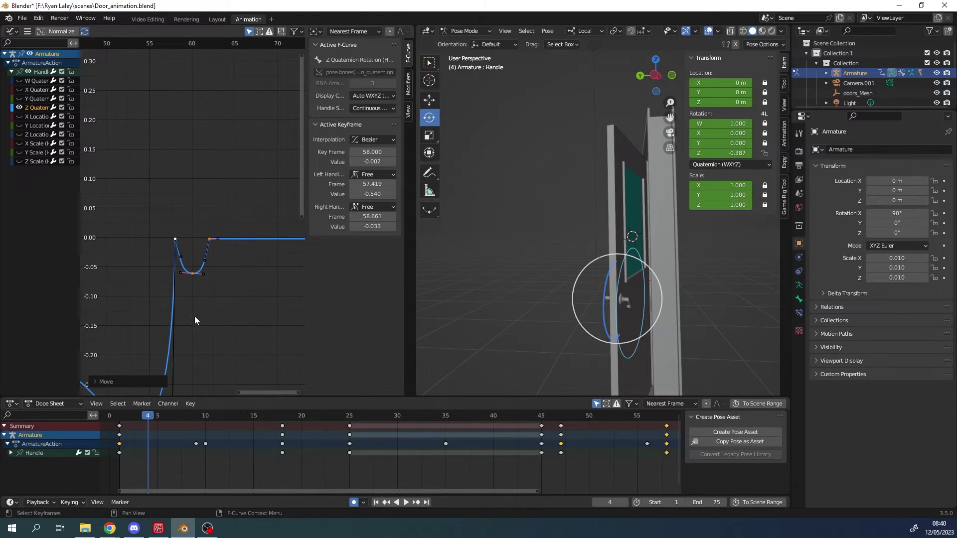
pyautogui.scroll(-2, 194, 344)
pyautogui.click(187, 327)
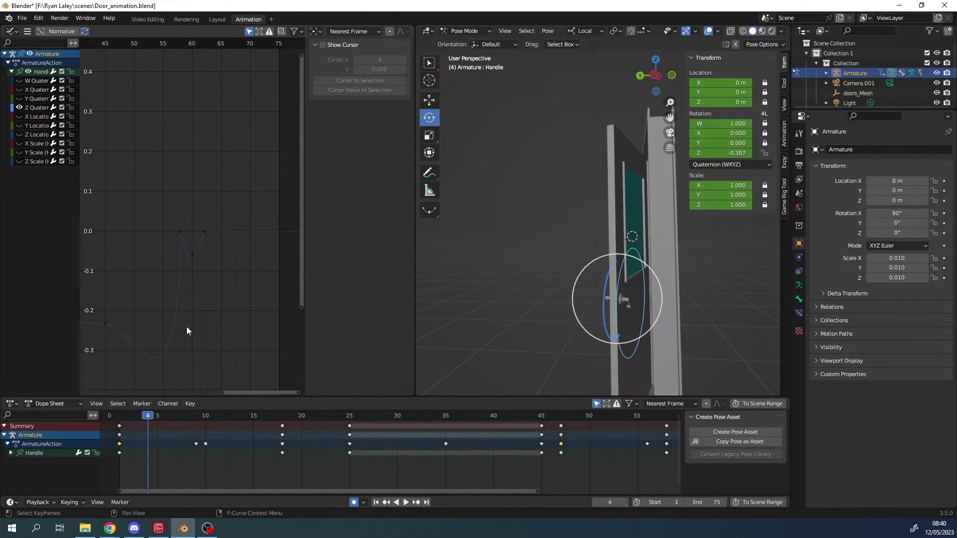
pyautogui.click(185, 228)
pyautogui.scroll(-1, 178, 339)
pyautogui.scroll(-2, 182, 351)
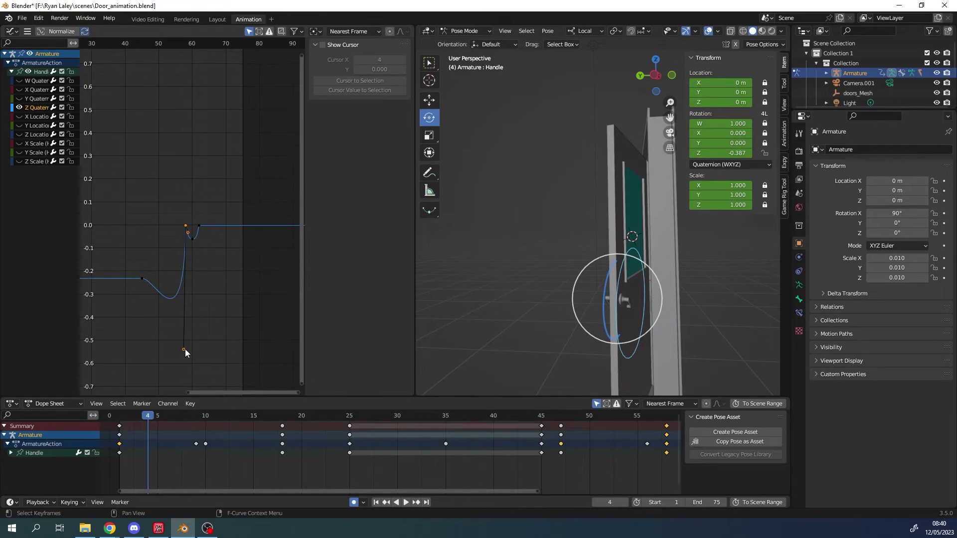
# Step: Raise the top key's left handle, then play the animation from frame 39
pyautogui.moveTo(184, 348); pyautogui.dragTo(190, 272)
pyautogui.click(235, 278)
pyautogui.click(482, 415)
pyautogui.press('space')
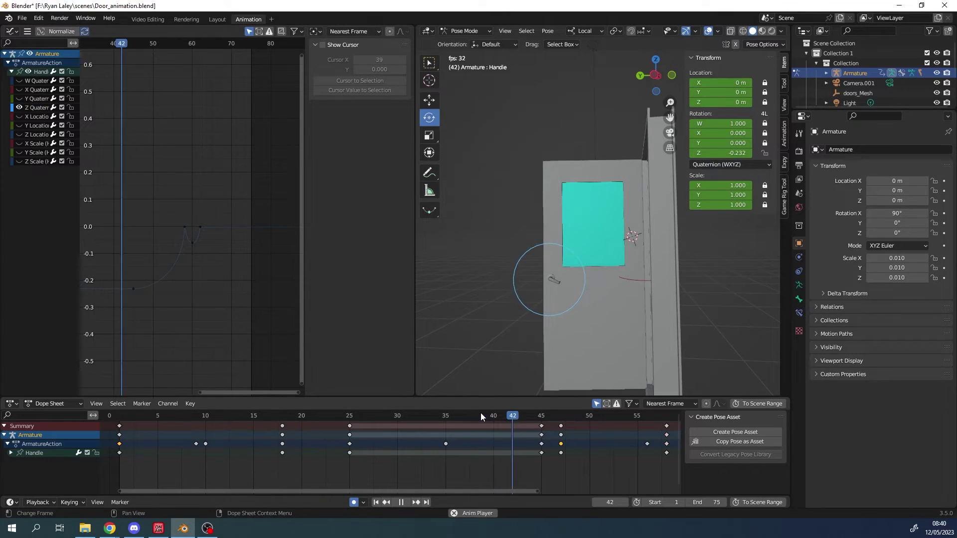